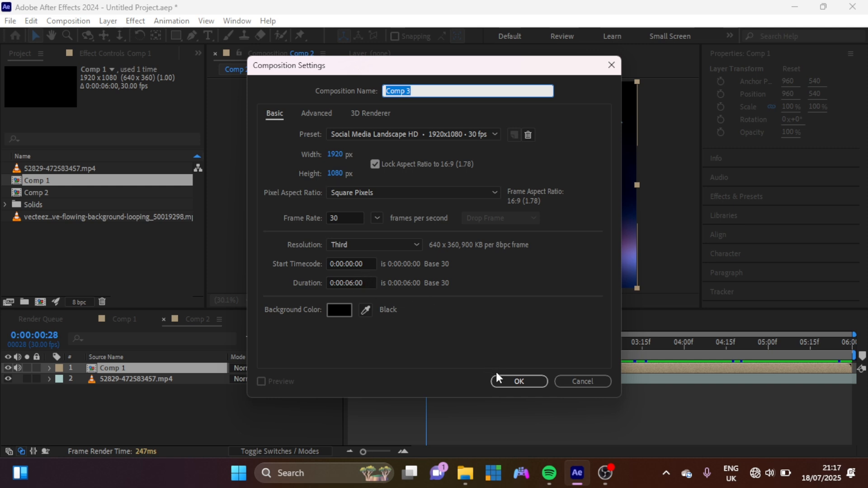
- Create a six-second 1920x1080 composition at 30 fps and add a text layer reading "sUperman"
click(501, 383)
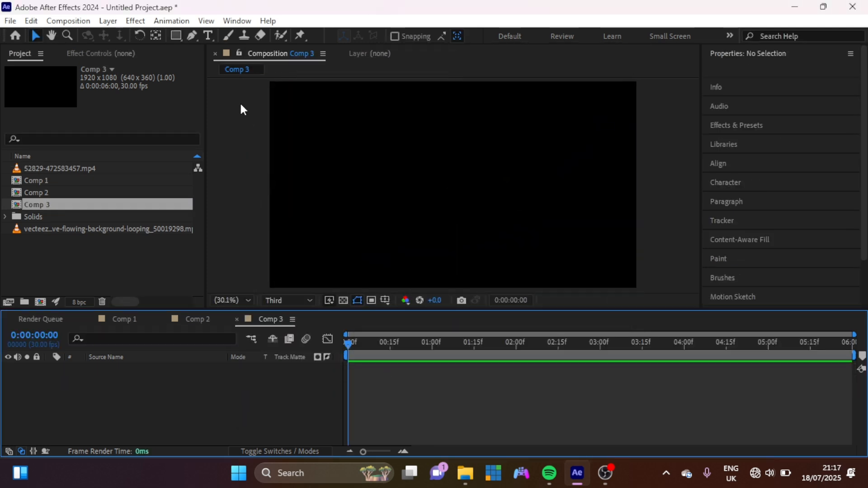
click(194, 34)
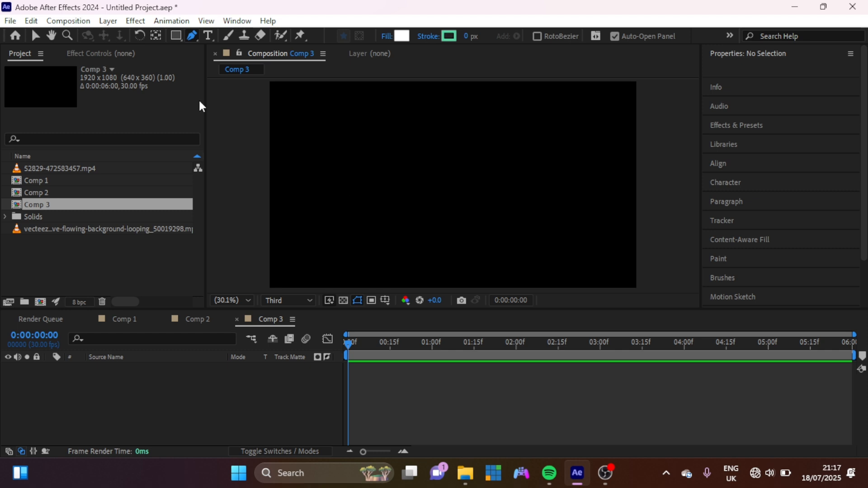
click(207, 36)
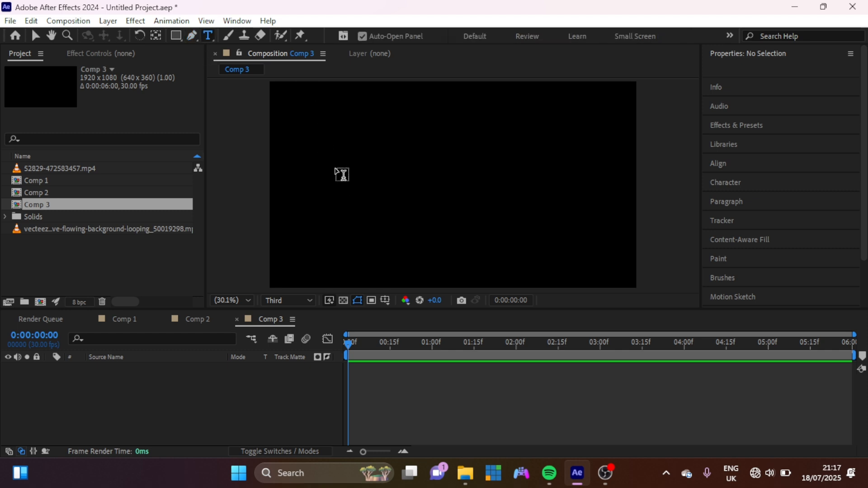
click(336, 167)
text(sUperman)
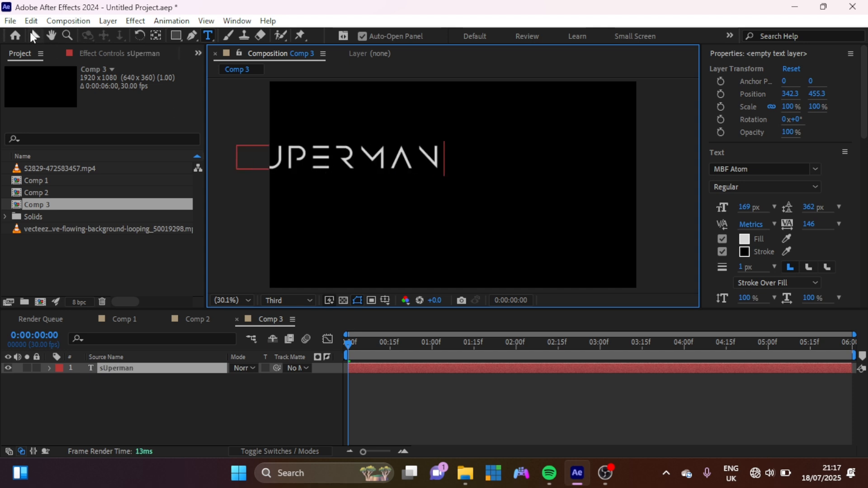
- Centre the text horizontally and vertically in the composition and set its font size to 139 px
click(35, 35)
drag(363, 157, 462, 191)
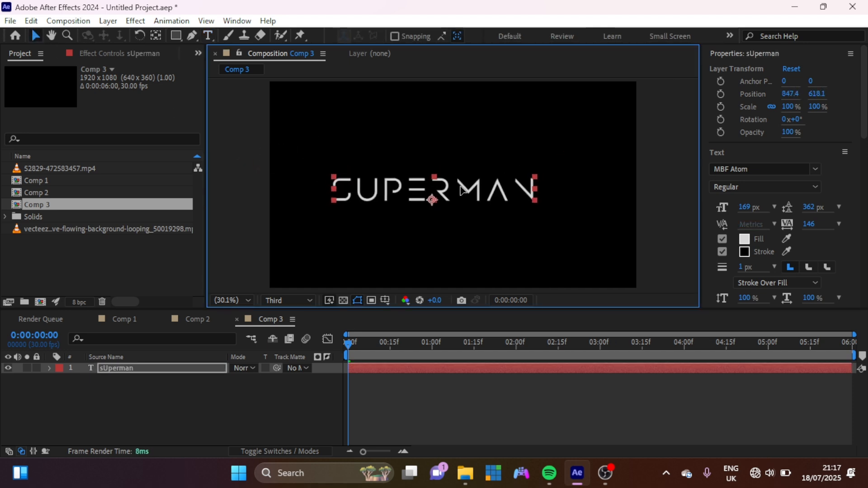
click(740, 52)
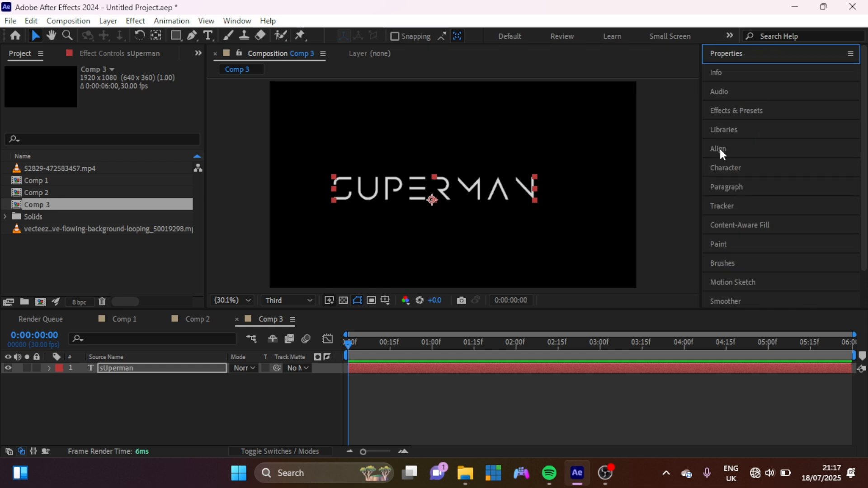
click(723, 152)
click(742, 181)
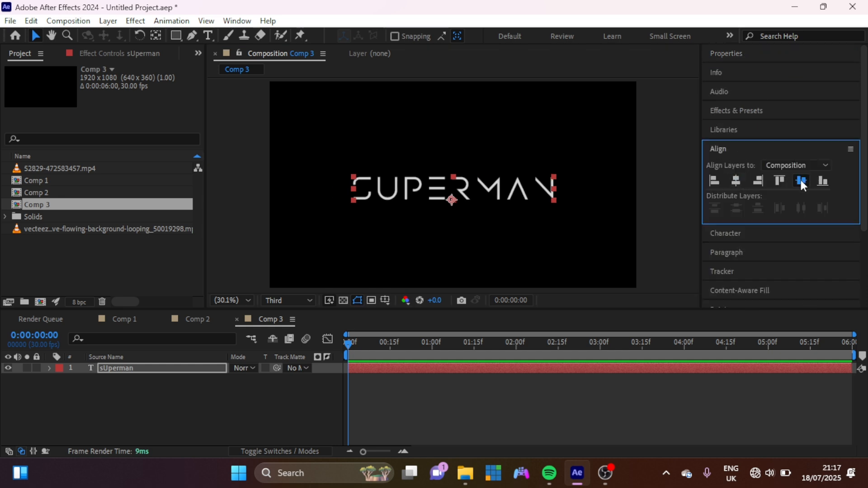
click(802, 181)
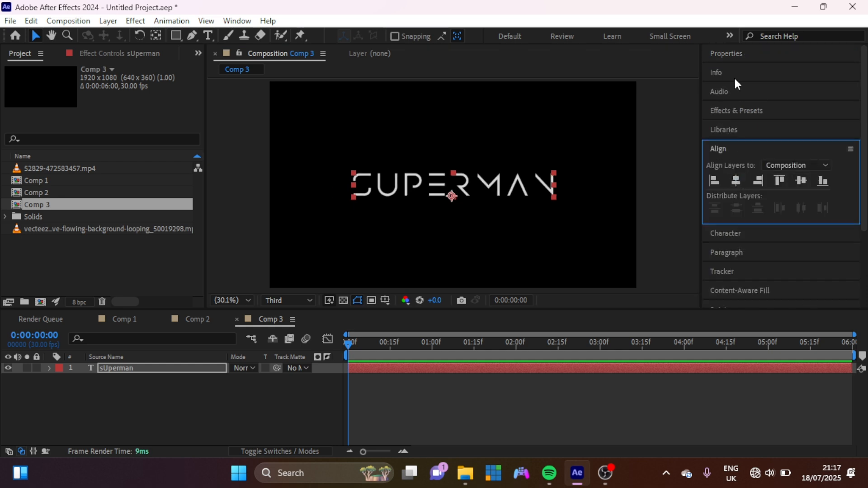
click(728, 54)
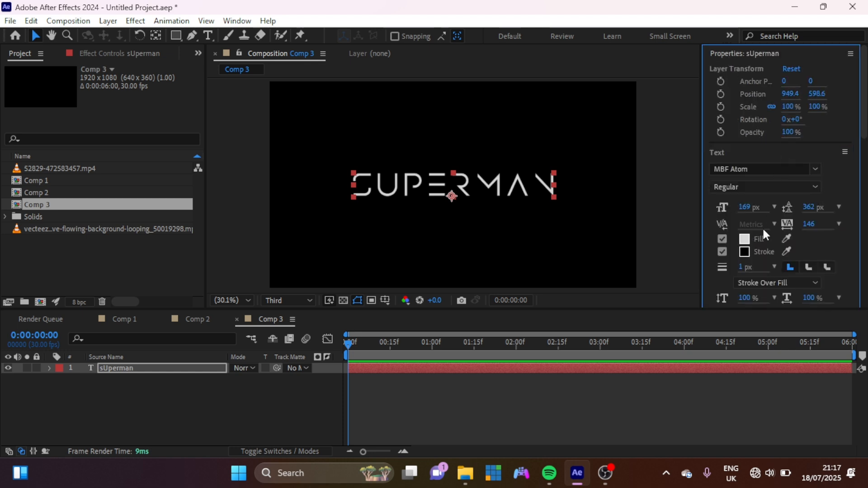
drag(746, 211, 726, 208)
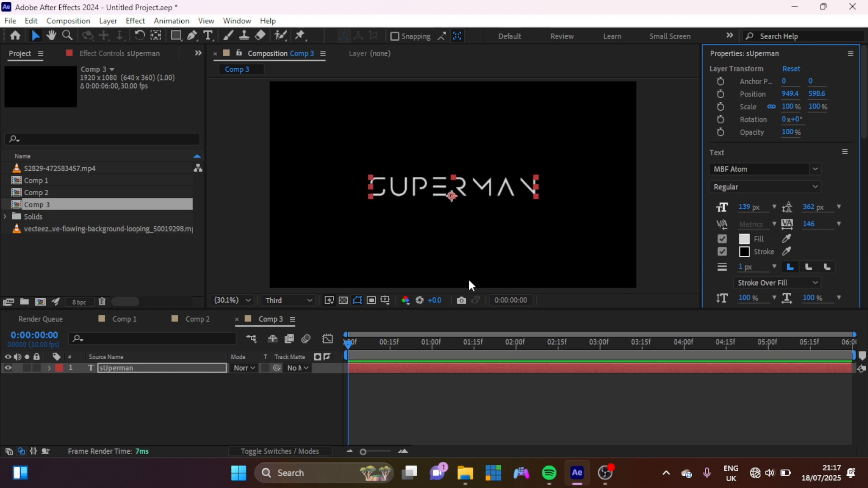
- Enable Per-character 3D on the sUperman text layer and add a Position animator to it
click(148, 370)
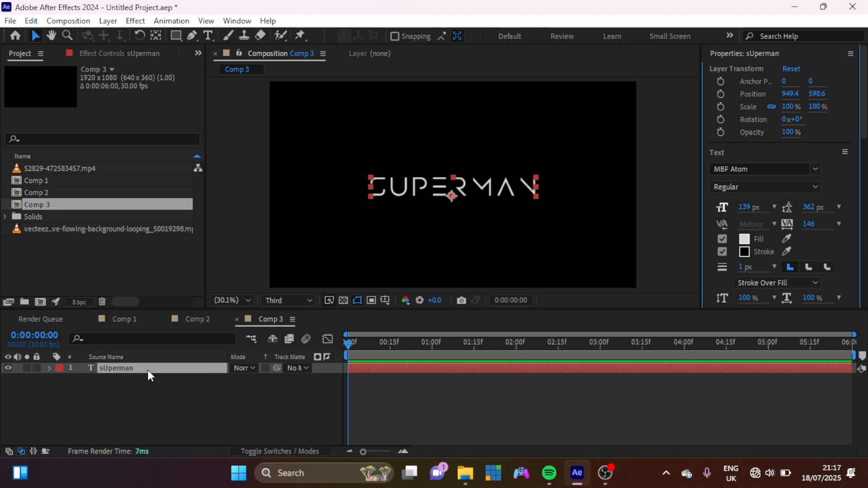
click(49, 368)
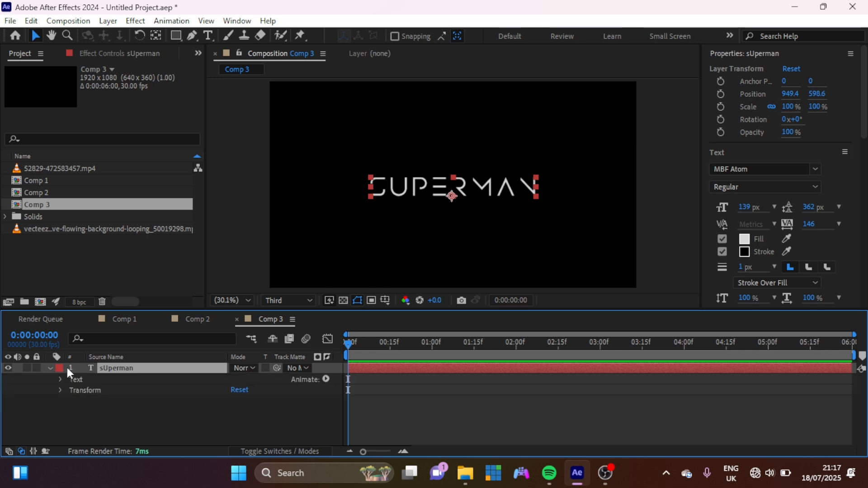
click(326, 379)
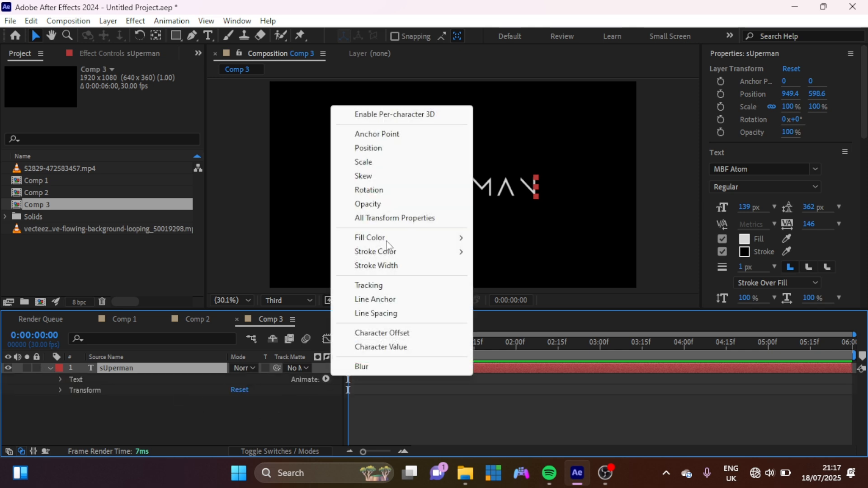
click(380, 116)
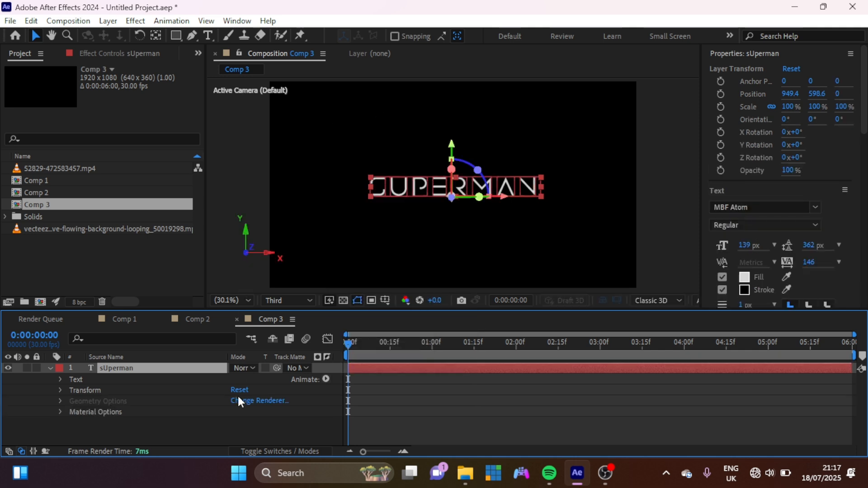
click(326, 380)
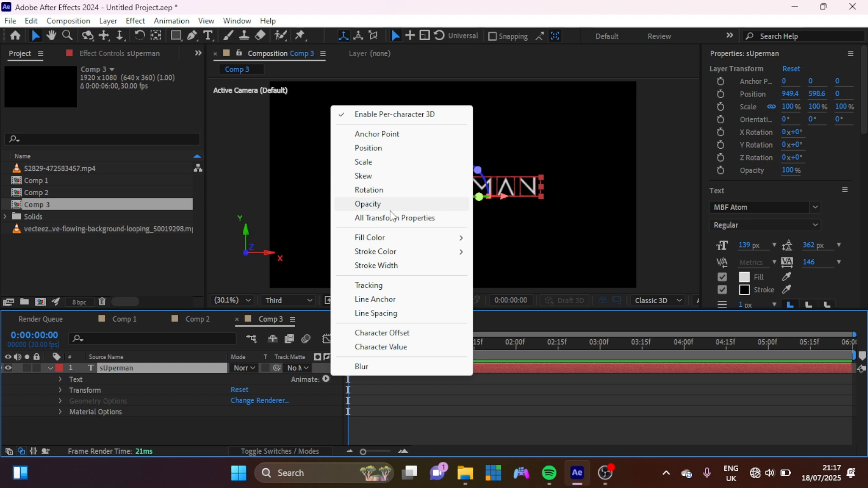
click(379, 148)
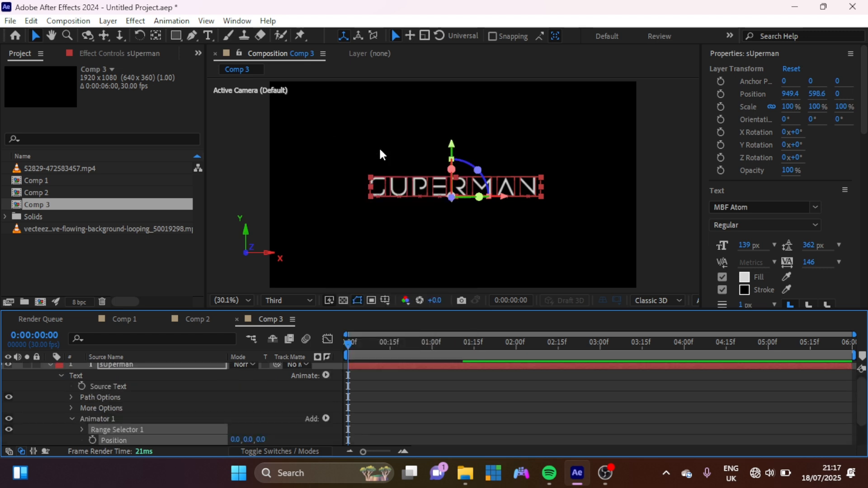
- Set the range selector's Offset to -100% and keyframe it at the start of the composition
scroll(222, 412, down, 2)
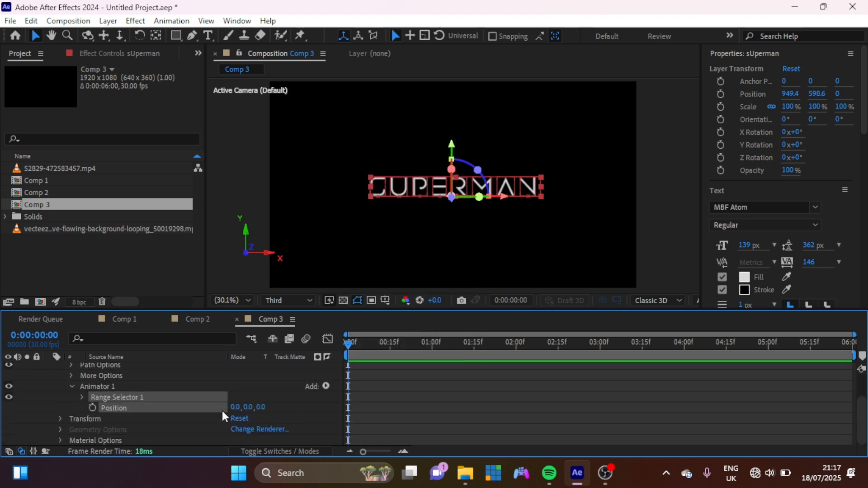
click(84, 397)
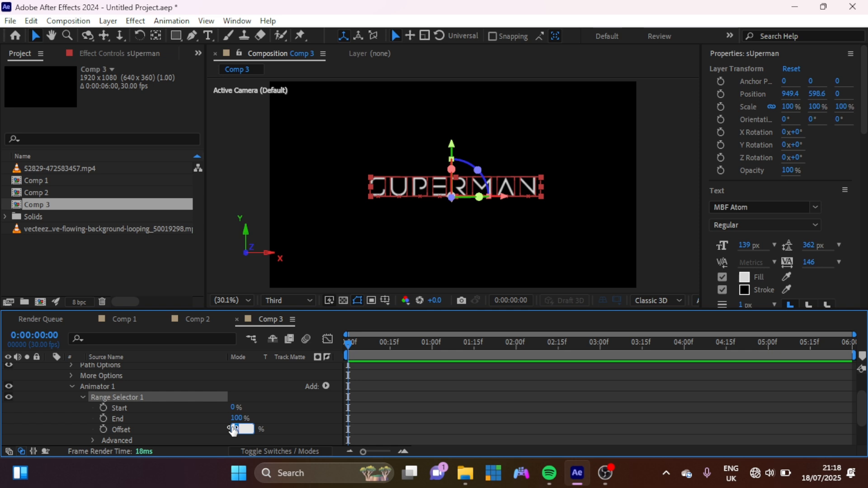
text(-100)
click(104, 430)
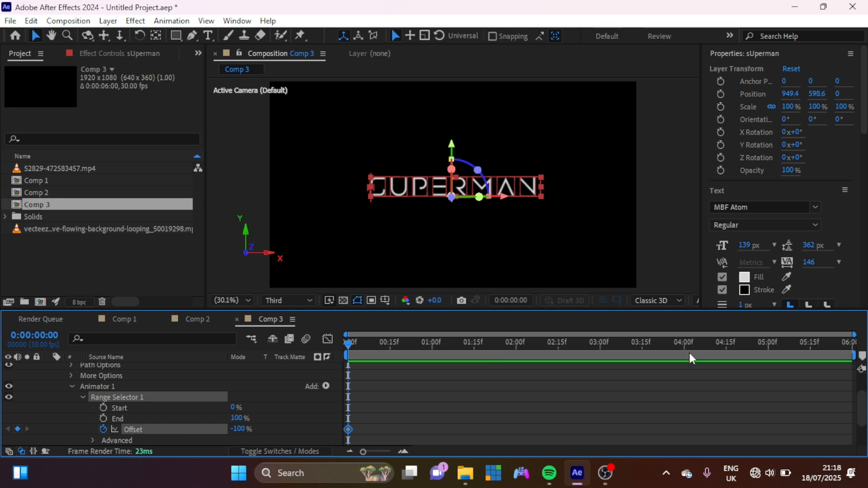
- Keyframe the range selector's Offset at 100% at 5 seconds and ease both Offset keyframes
click(768, 343)
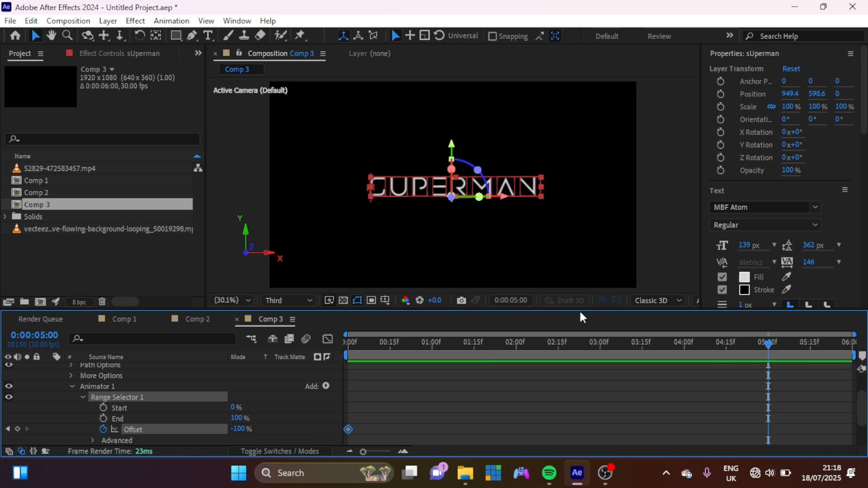
click(238, 429)
text(10)
key(Return)
drag(802, 406, 338, 435)
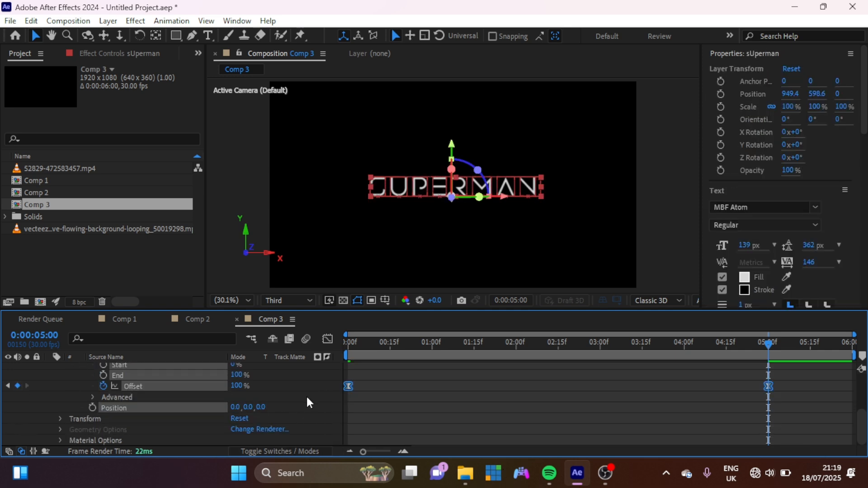
- Set the animator's Z Position to -2000 and preview the text animation up to about 3.5 seconds
click(262, 407)
text(-2000)
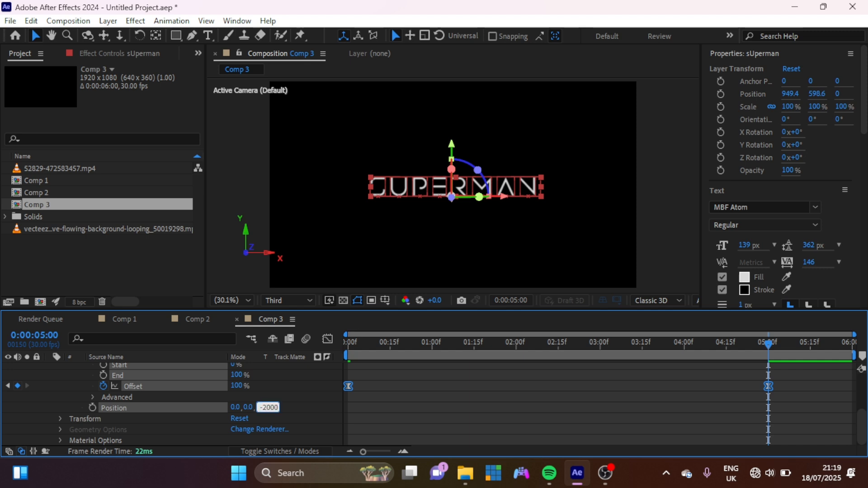
key(Return)
drag(467, 342, 334, 346)
key(space)
drag(415, 344, 640, 345)
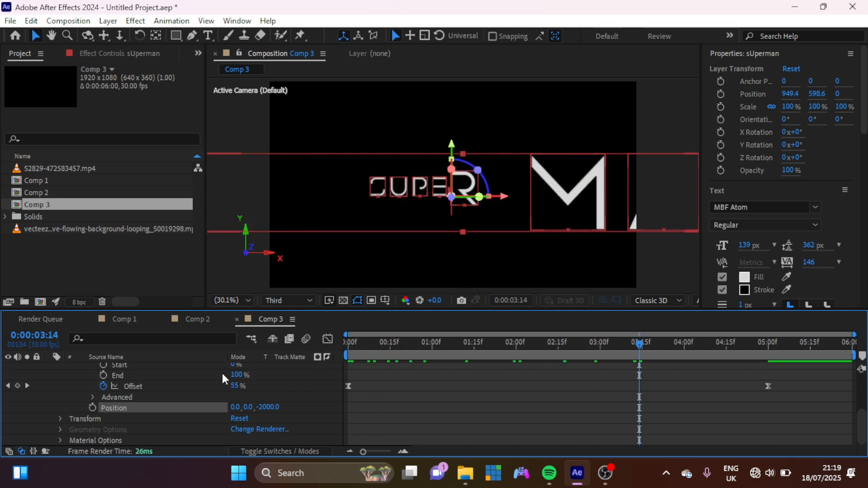
- Change the range selector's Shape to Ramp Up in its advanced options
click(93, 396)
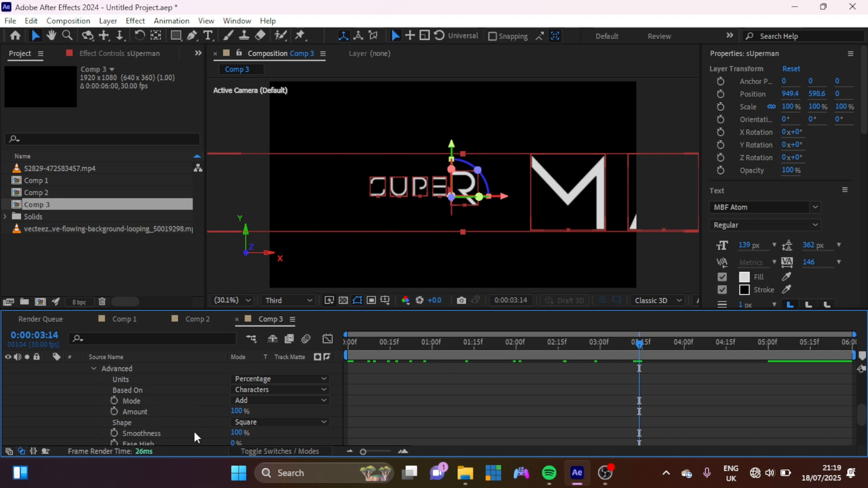
click(253, 422)
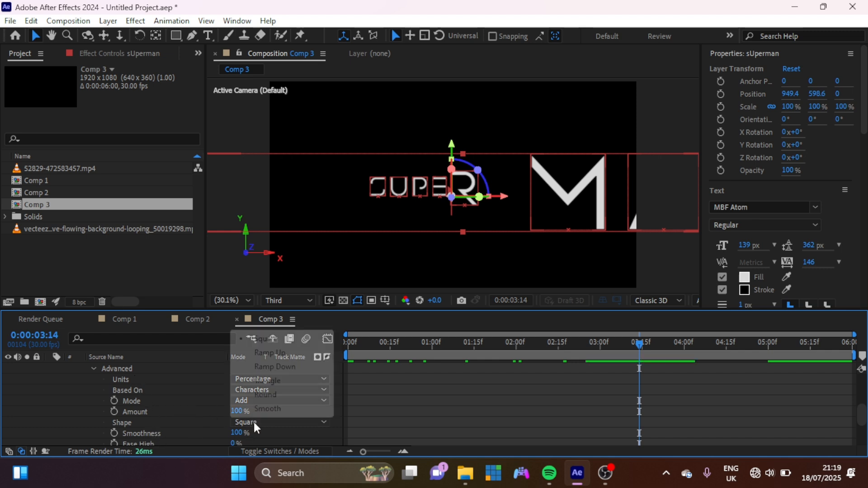
click(276, 352)
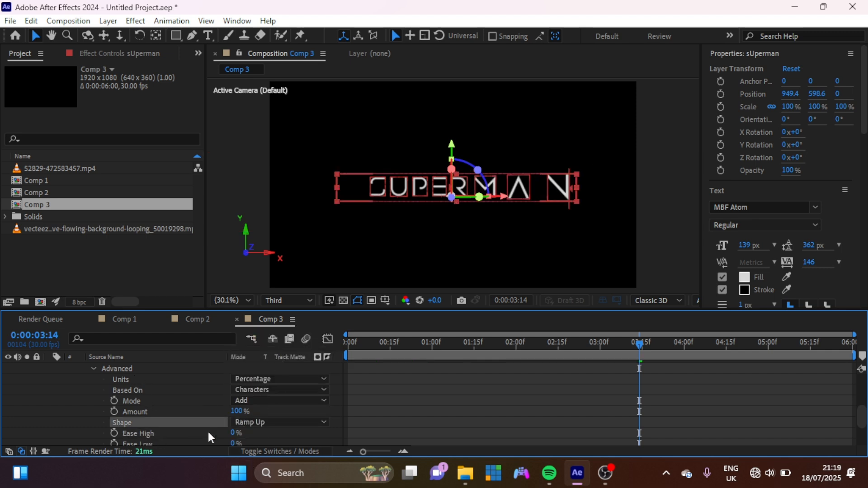
- Set the range selector's Ease High and Ease Low to 50% and turn Randomize Order on
click(234, 430)
click(234, 432)
click(234, 433)
text(50)
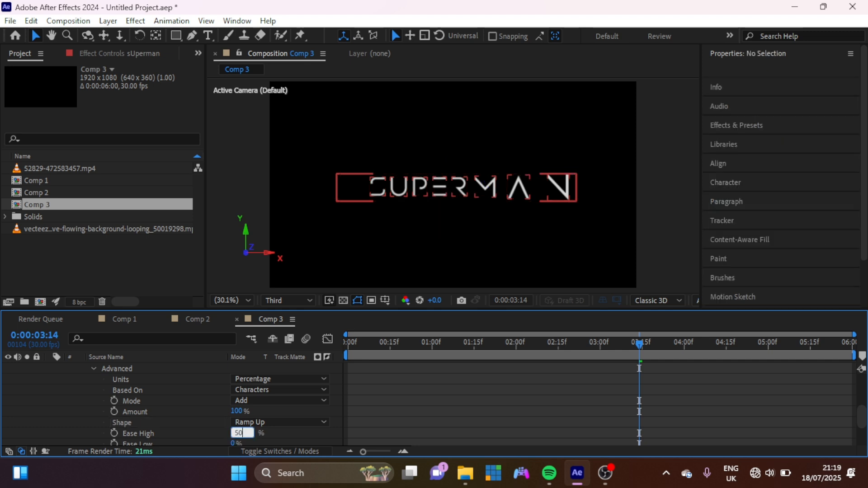
click(233, 443)
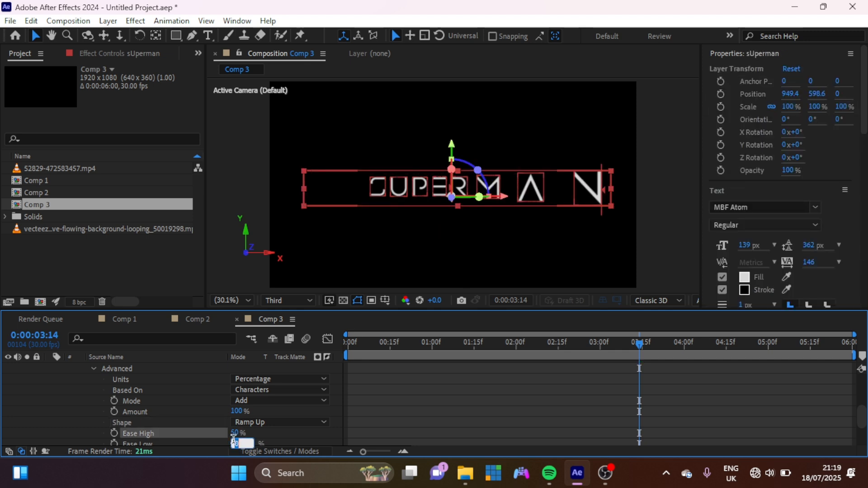
text(50)
key(Return)
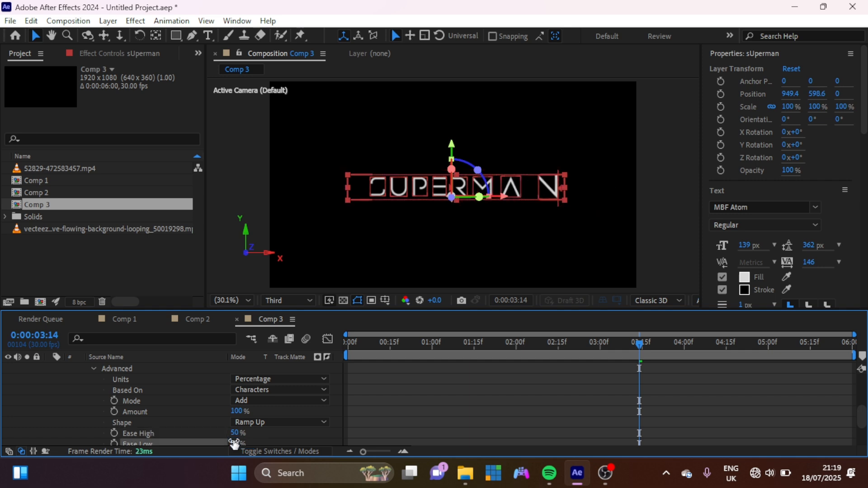
scroll(250, 397, down, 3)
click(236, 399)
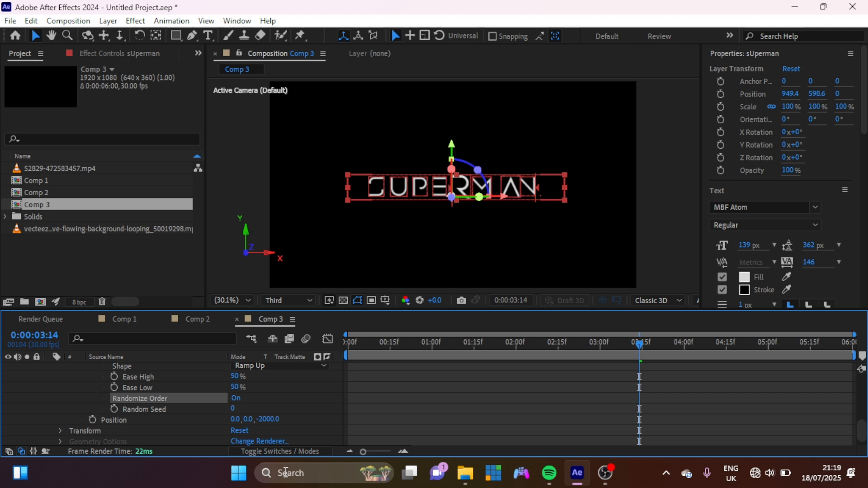
- Add the Rotation property to Animator 1 of the text layer
scroll(174, 422, up, 5)
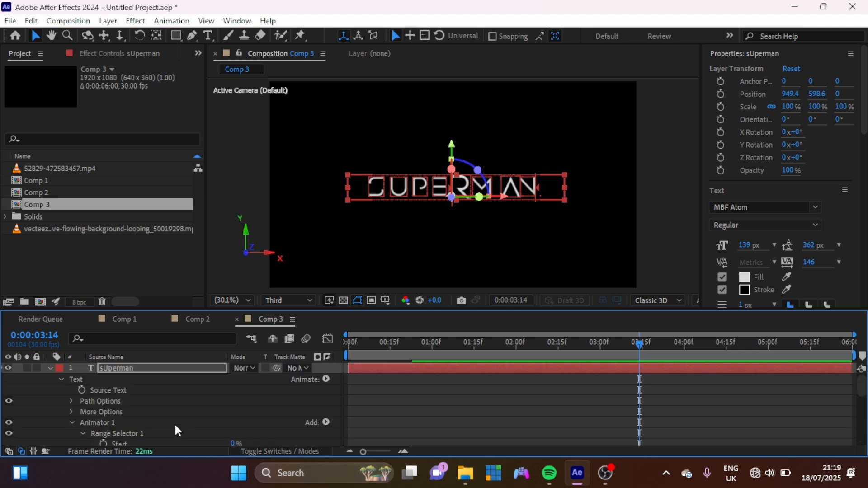
click(325, 422)
mouse_move(367, 430)
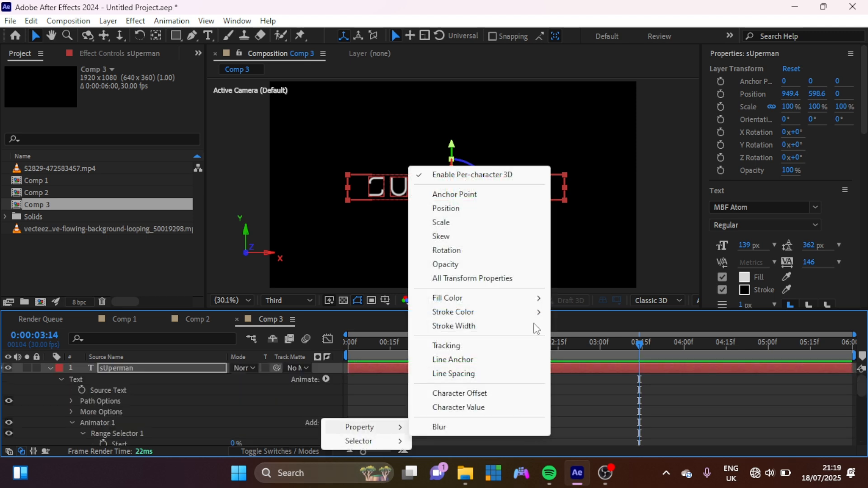
click(450, 255)
- Set the animator's X Rotation to -25°, Y Rotation to 50° and Z Rotation to 25°
click(250, 419)
text(-)
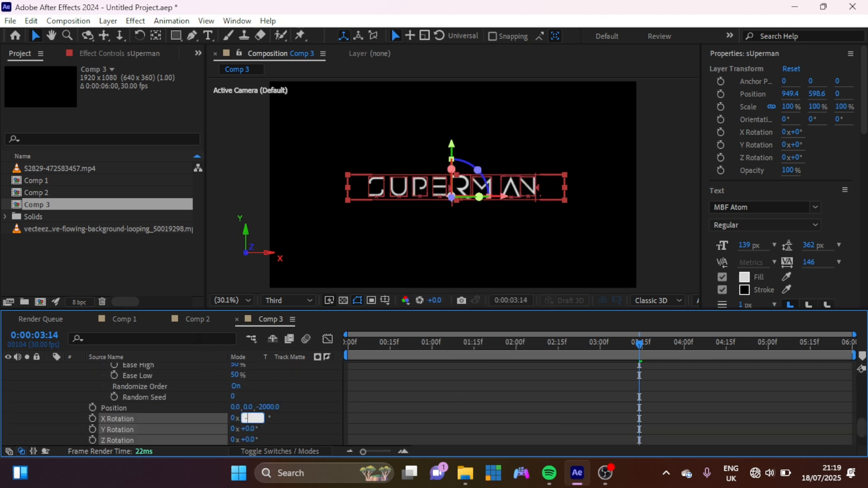
text(25)
click(250, 429)
text(50)
click(250, 439)
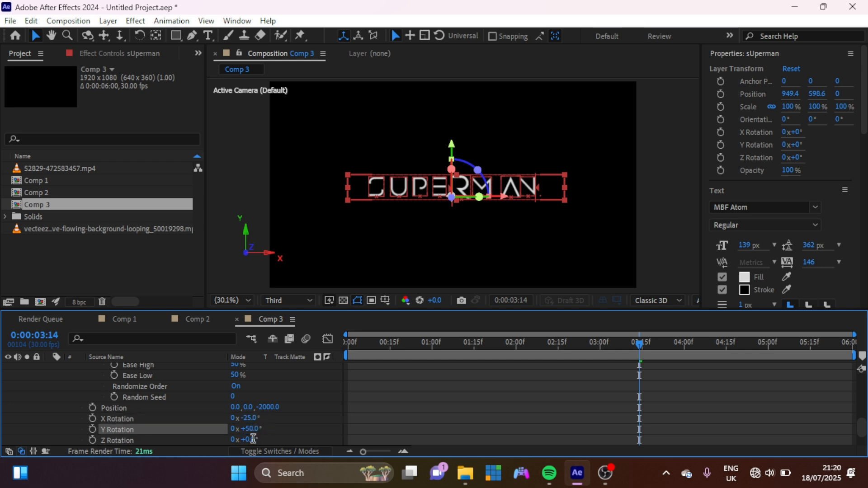
text(25)
scroll(335, 375, up, 5)
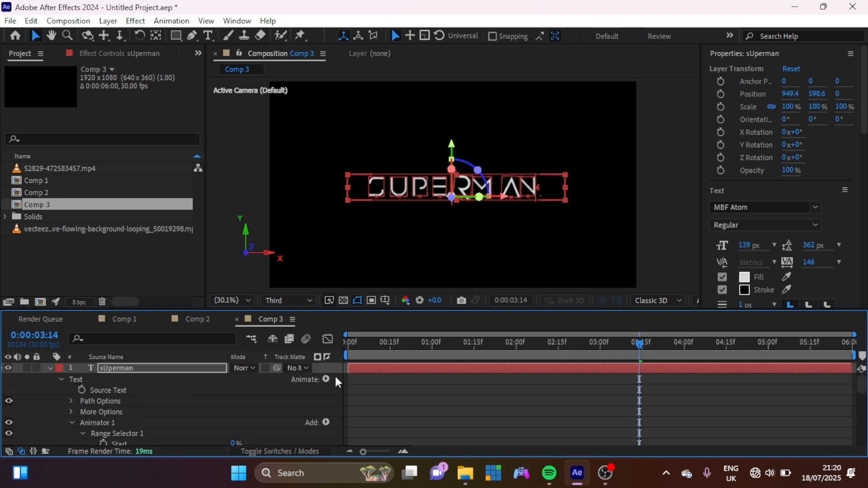
- Add the Blur property to Animator 1 of the text layer, set it to 30 and return to the first frame
click(326, 423)
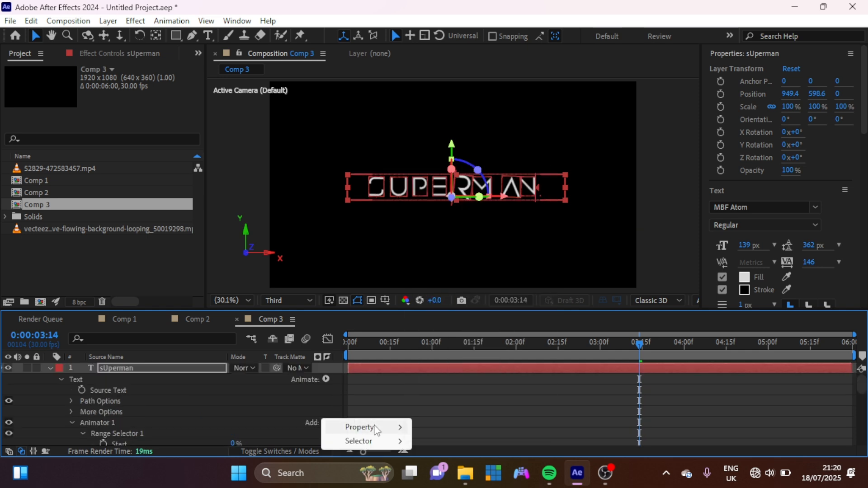
mouse_move(384, 427)
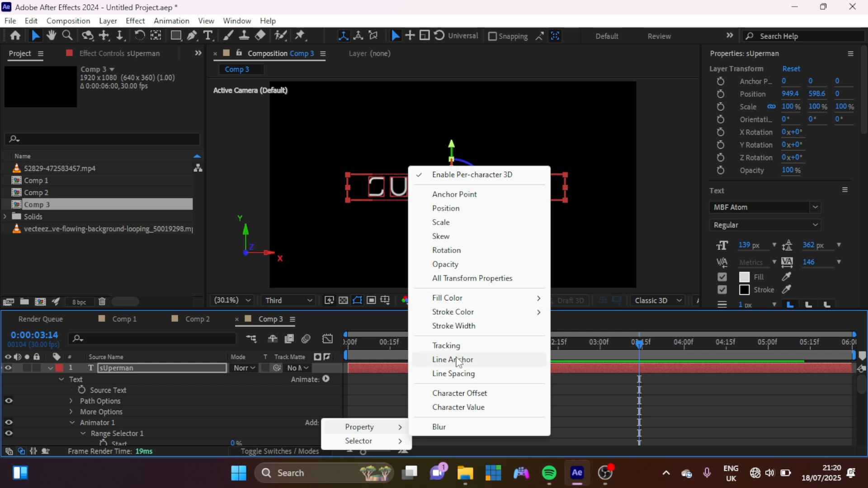
click(441, 429)
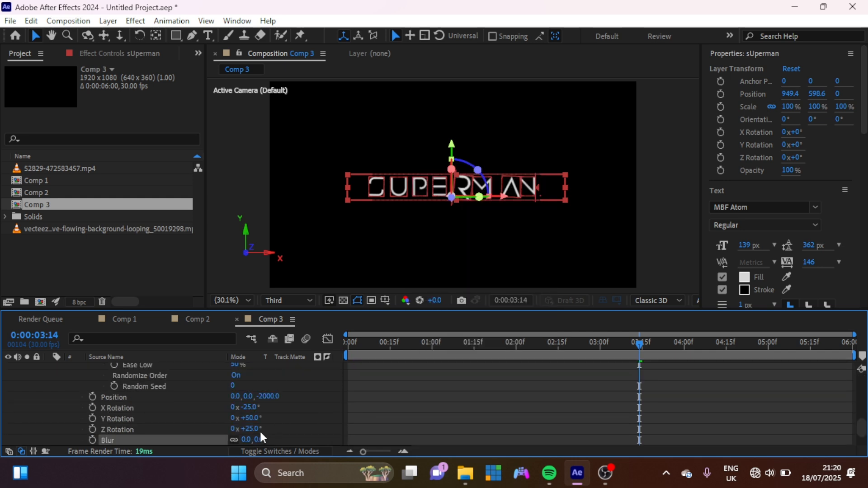
click(262, 439)
text(30)
key(Return)
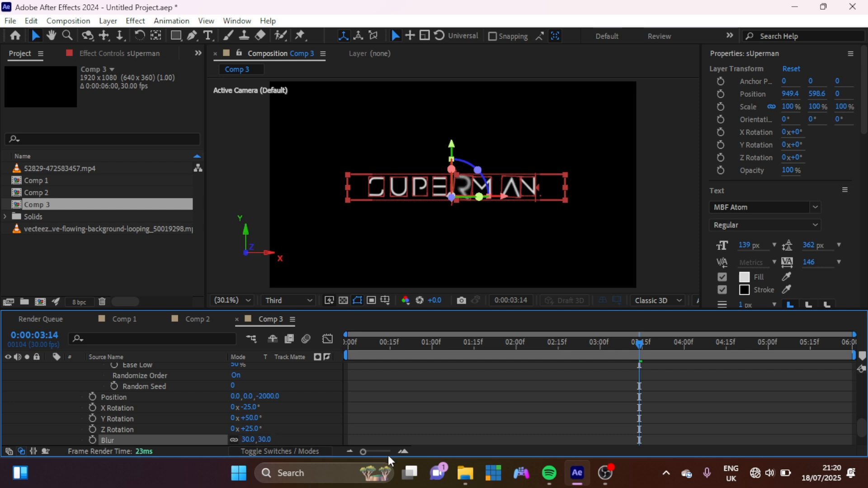
drag(390, 343, 290, 343)
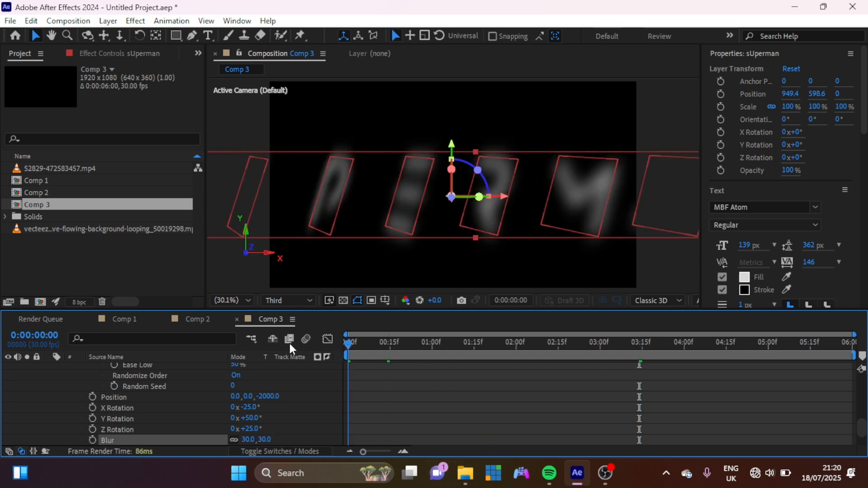
- Add the Opacity property to Animator 1, set it to 0% and preview the letter animation
scroll(248, 419, up, 10)
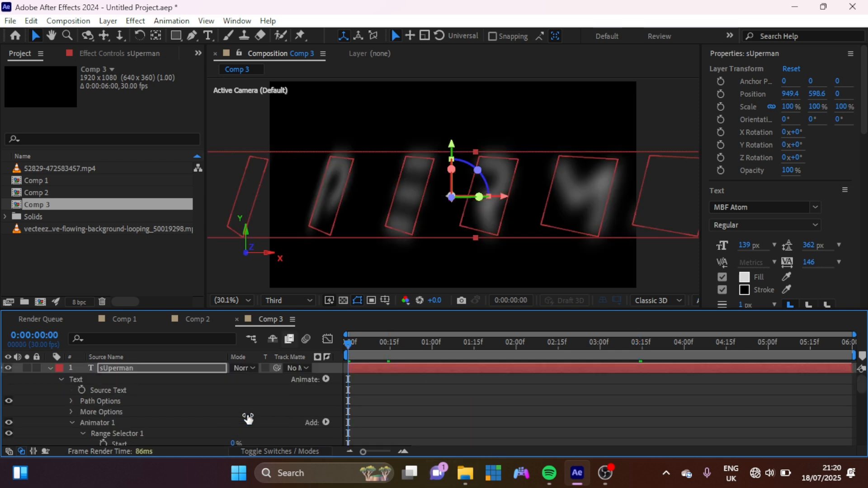
click(327, 423)
mouse_move(329, 427)
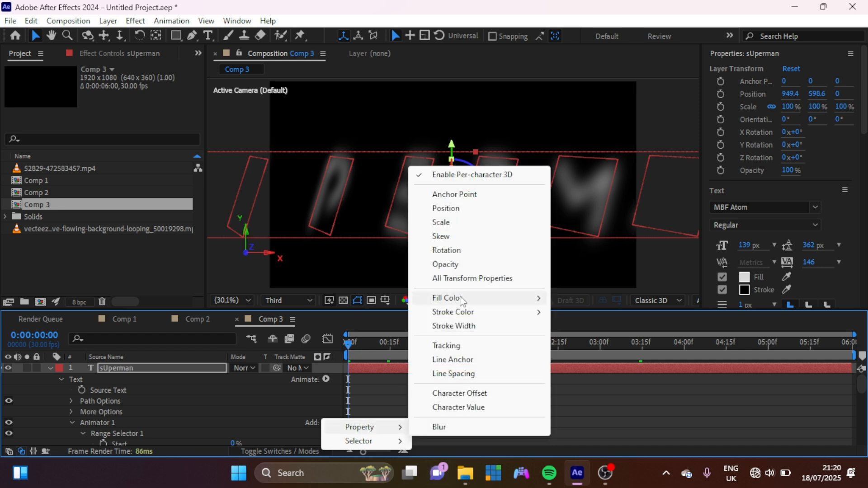
click(455, 267)
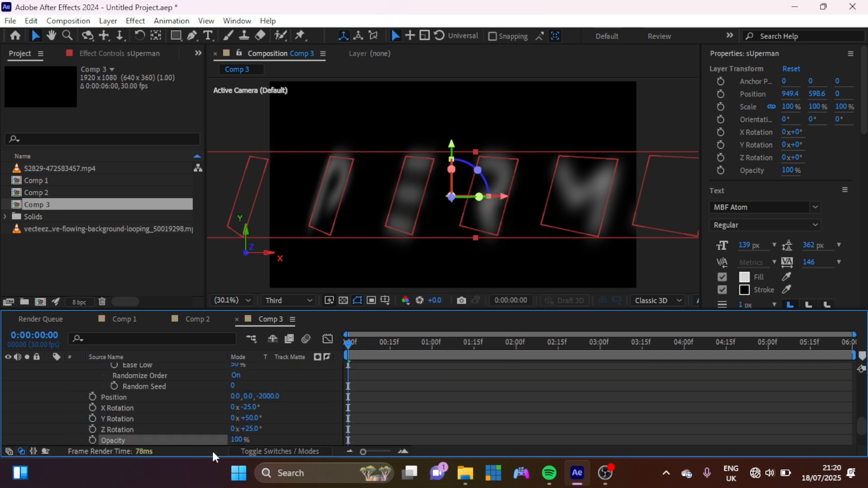
click(237, 440)
text(0)
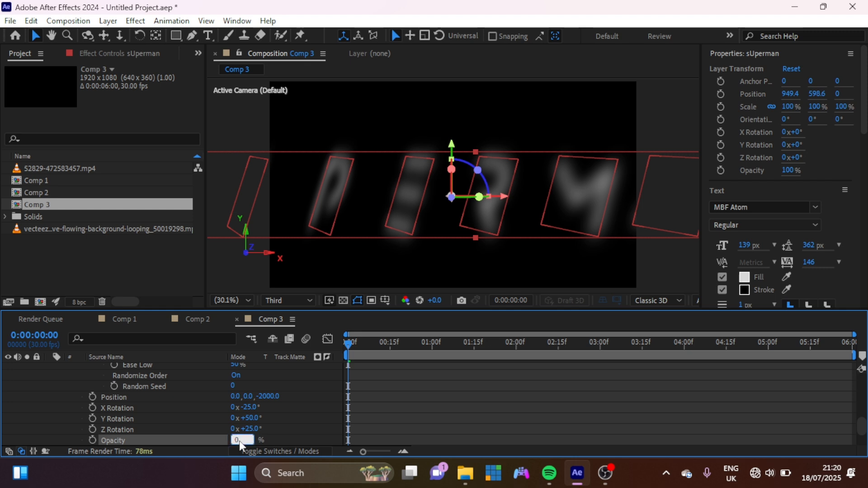
key(Return)
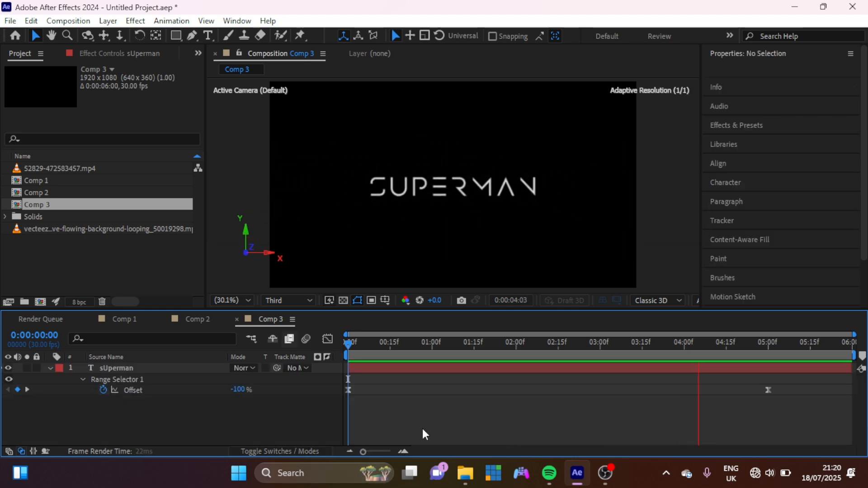
key(space)
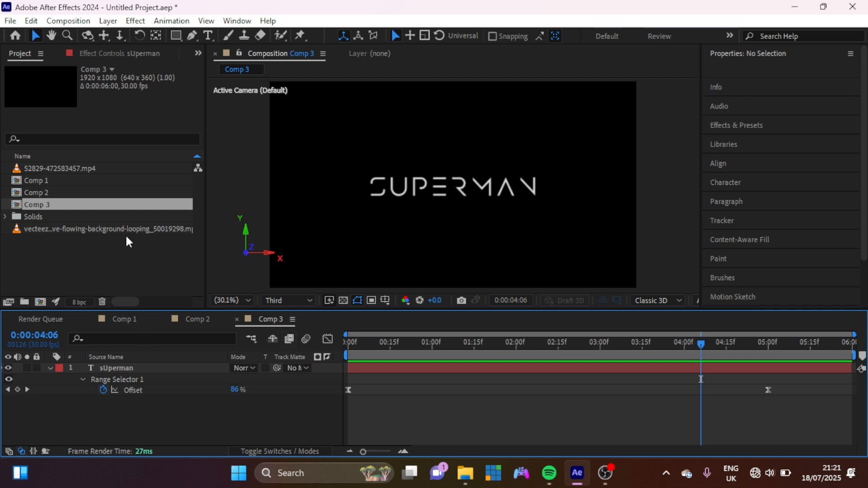
- Duplicate the sUperman text layer and hide the original layer beneath the copy
click(130, 367)
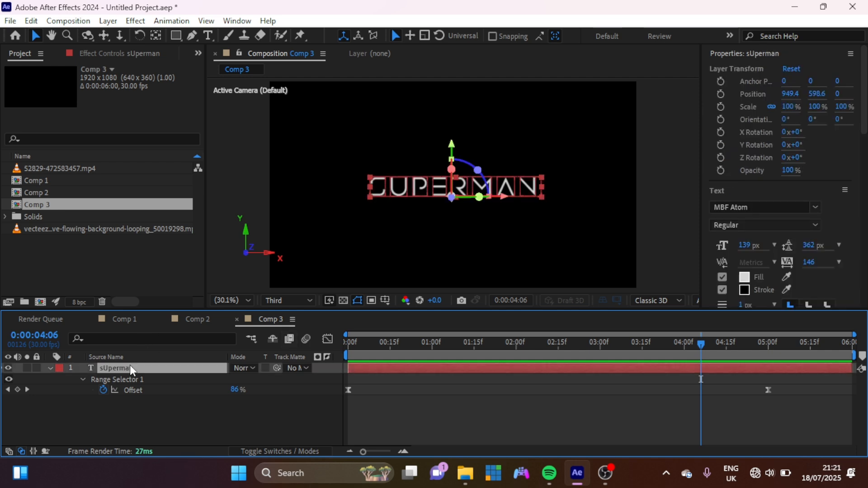
key(ctrl+d)
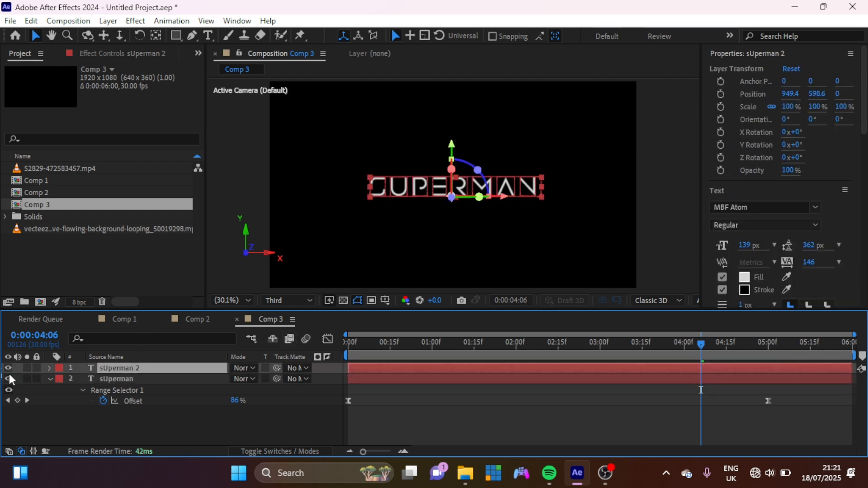
click(8, 379)
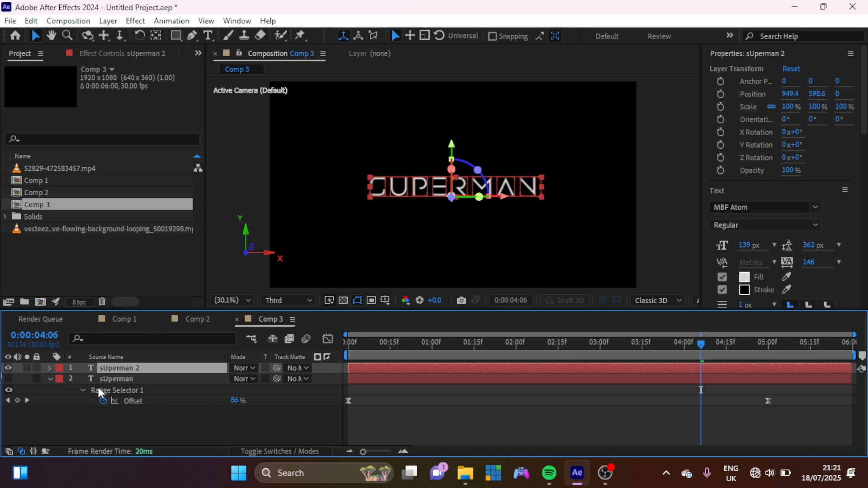
- Place the black-and-white flowing background footage between the two text layers and set its track matte to sUperman 2
ctrl+click(67, 209)
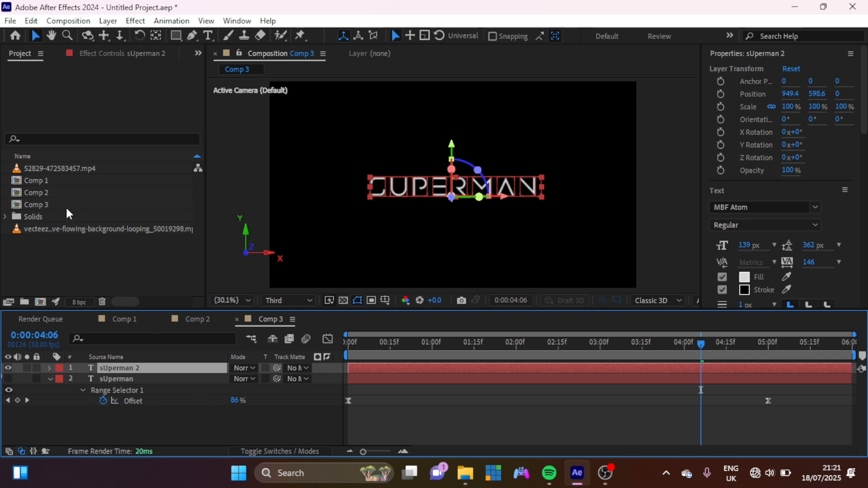
click(74, 167)
drag(74, 167, 75, 187)
drag(61, 230, 100, 376)
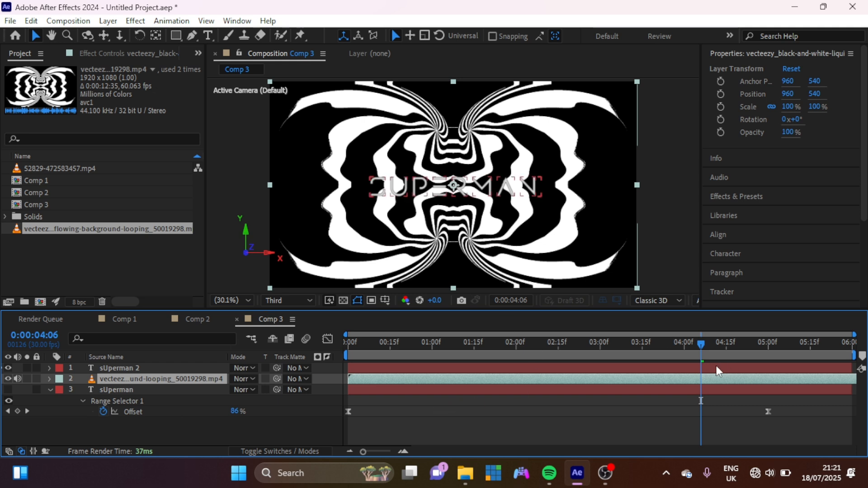
click(297, 380)
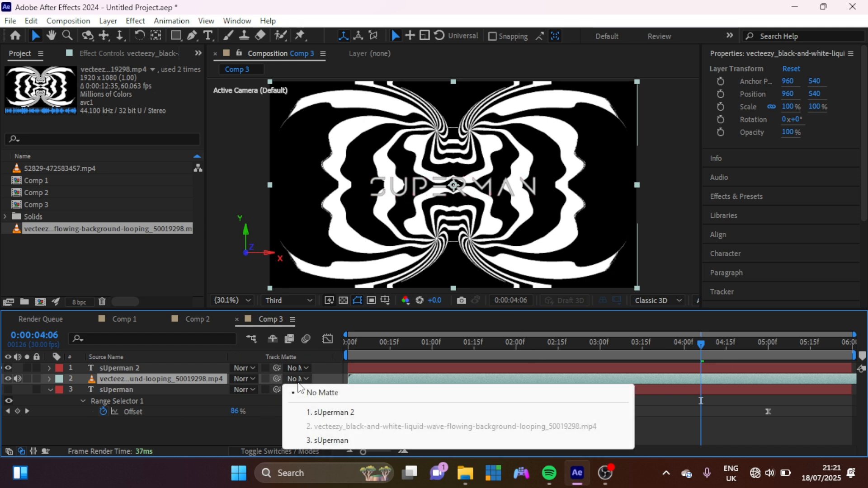
click(330, 412)
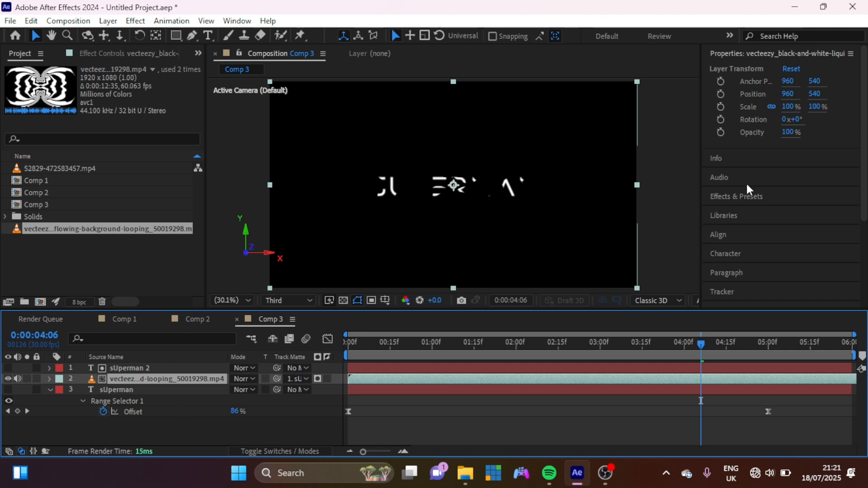
- Find the Turbulent Displace effect and apply it to the flowing background footage layer
click(738, 195)
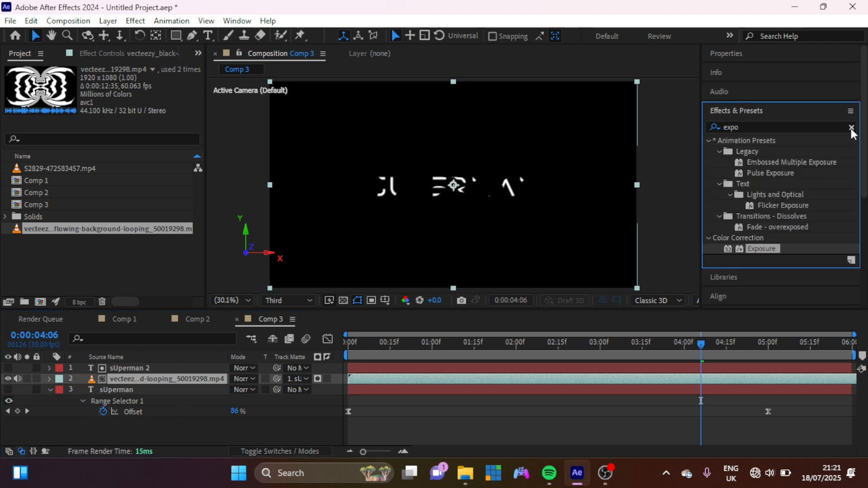
click(852, 128)
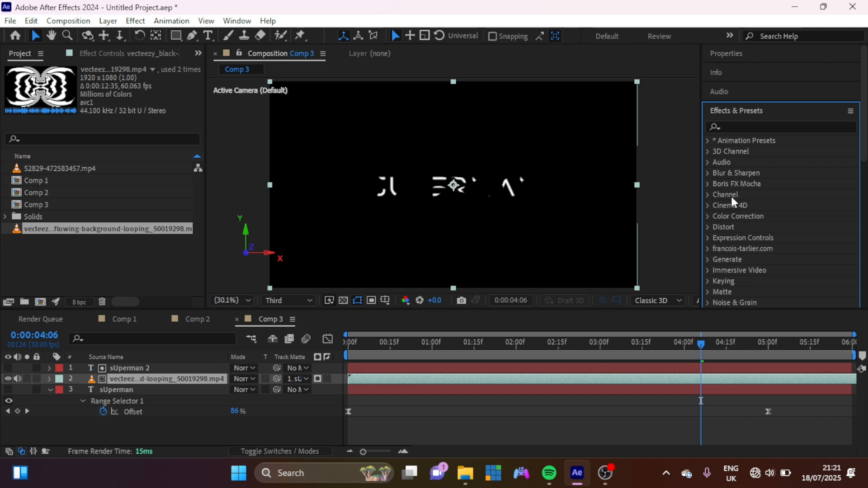
click(729, 126)
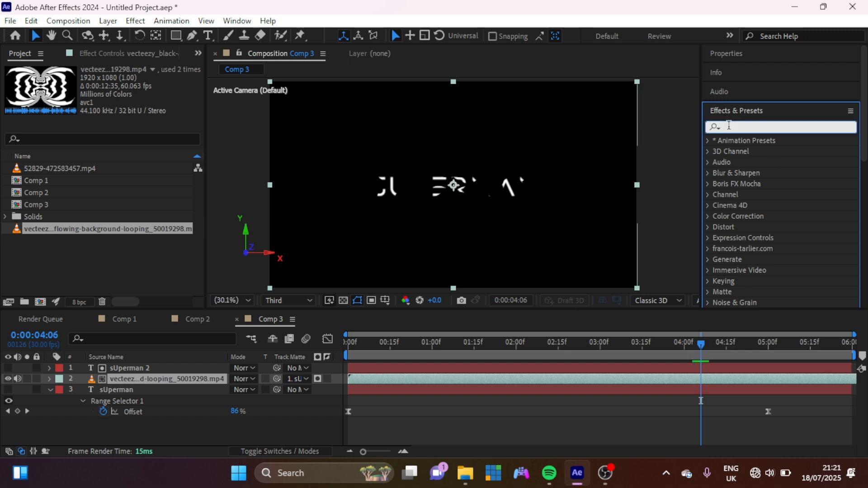
text(tur)
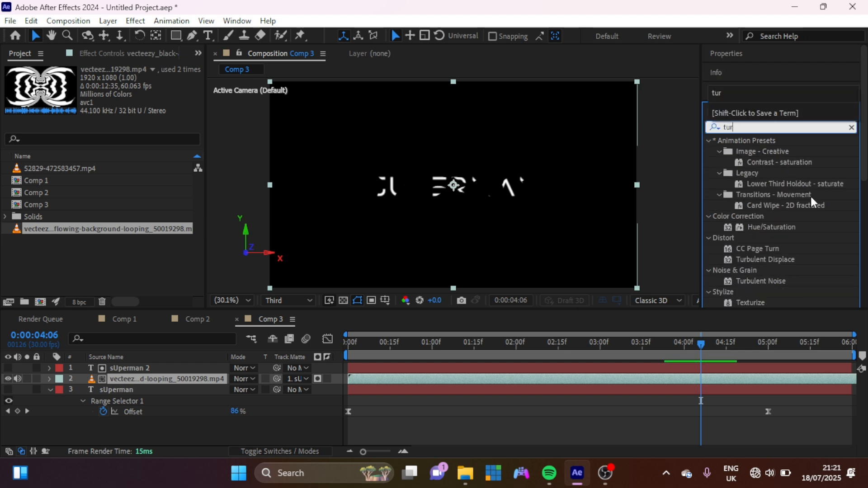
double_click(778, 258)
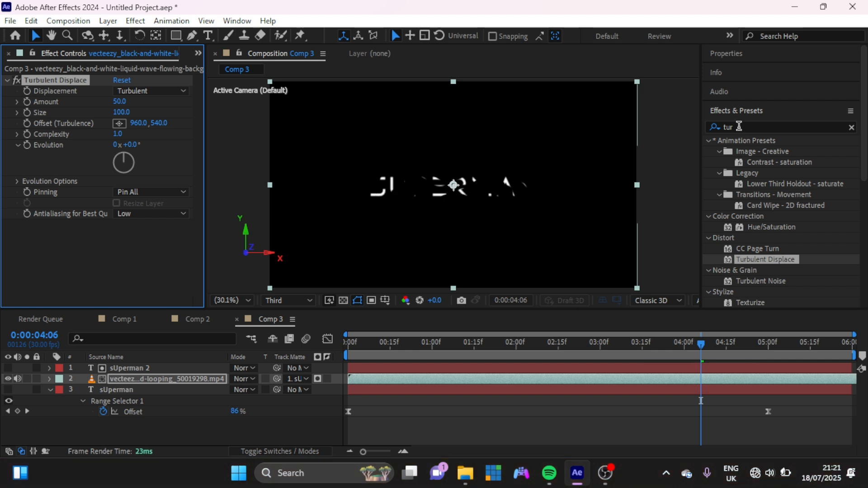
- Apply CC Glass to the footage layer and set its surface Bump Map to the original sUperman layer
double_click(722, 126)
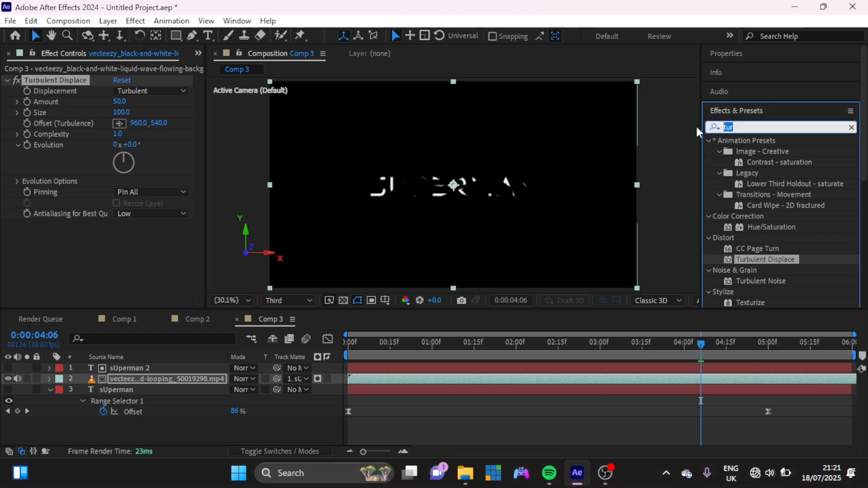
text(cc glas)
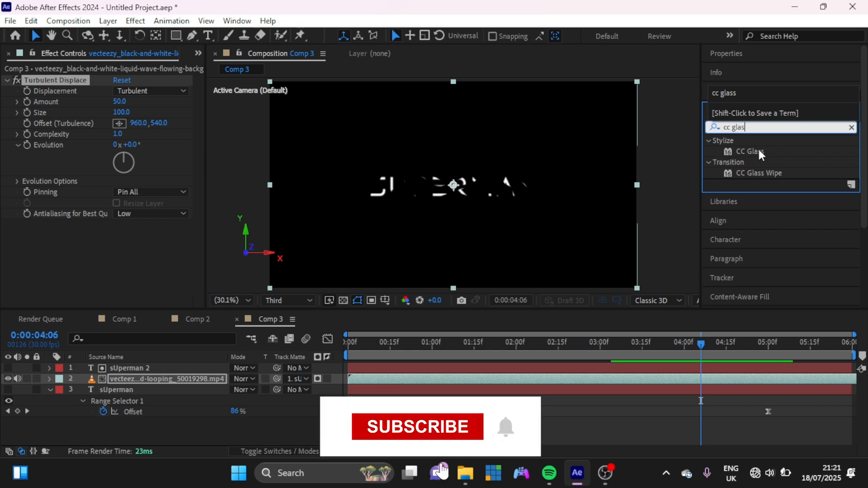
double_click(759, 152)
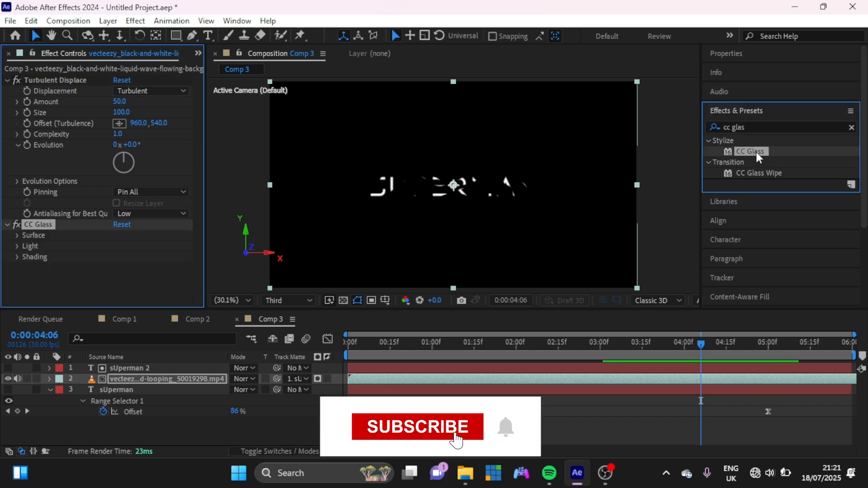
click(18, 236)
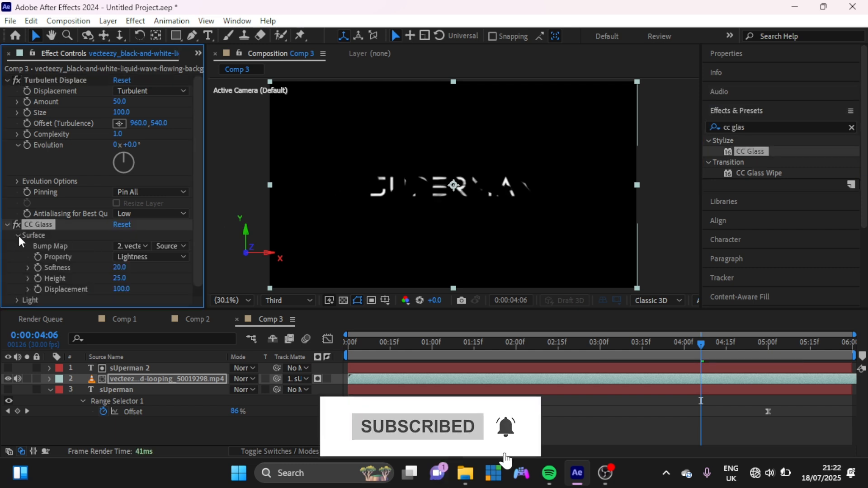
click(130, 247)
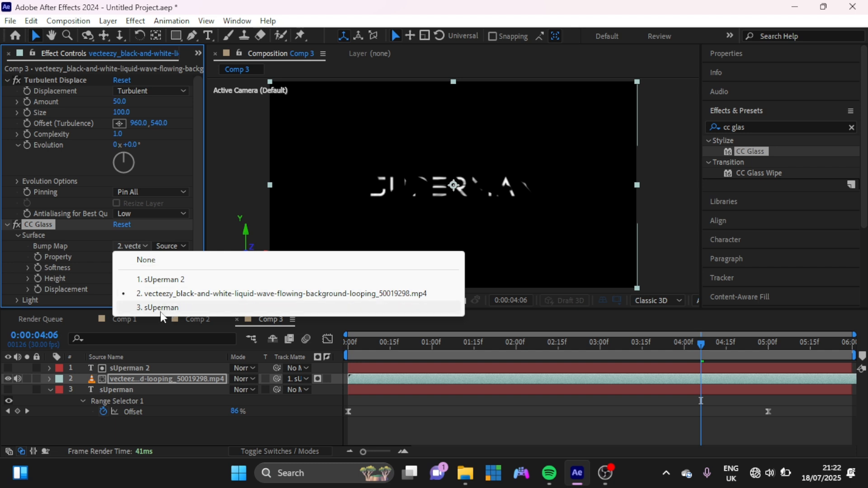
click(164, 308)
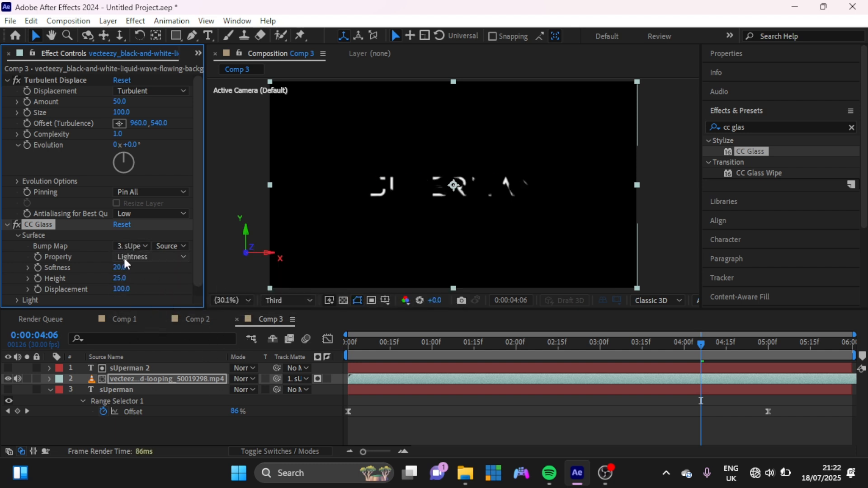
- Set the CC Glass surface Softness to 0, Height to 30 and Displacement to 300
click(119, 268)
key(Return)
click(120, 278)
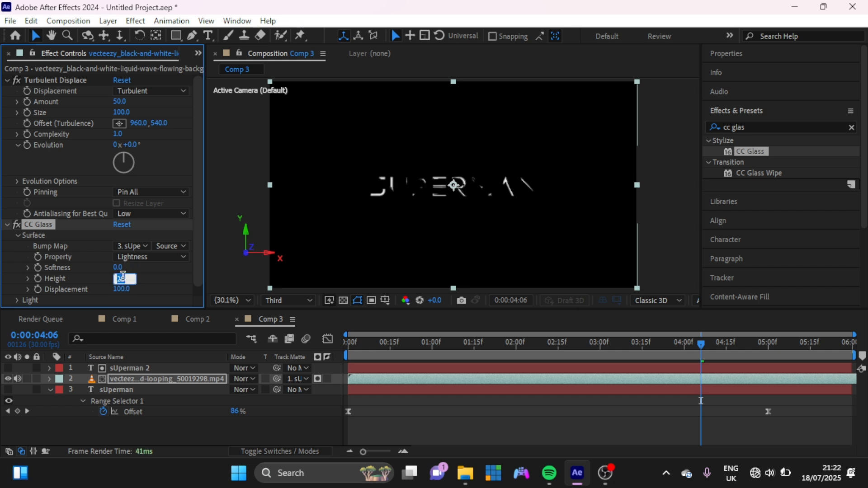
text(30)
key(Return)
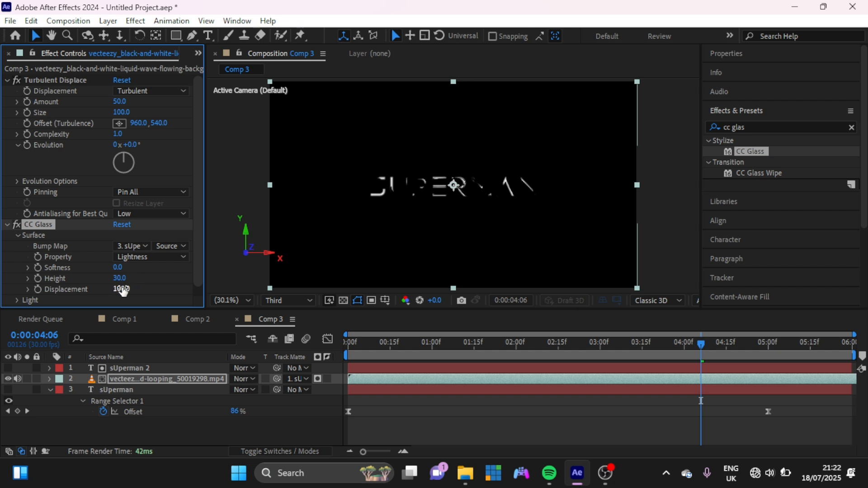
click(121, 290)
text(300)
key(Return)
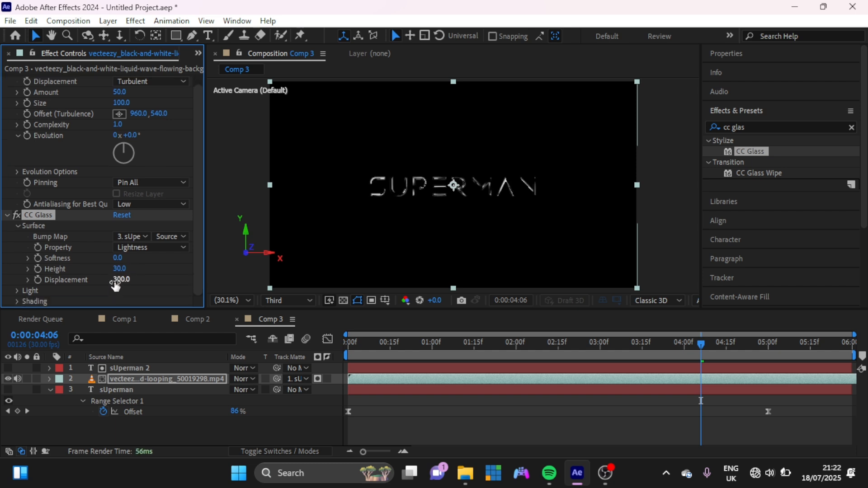
- Find the CC Blobbylize effect and apply it to the flowing background footage layer
click(765, 128)
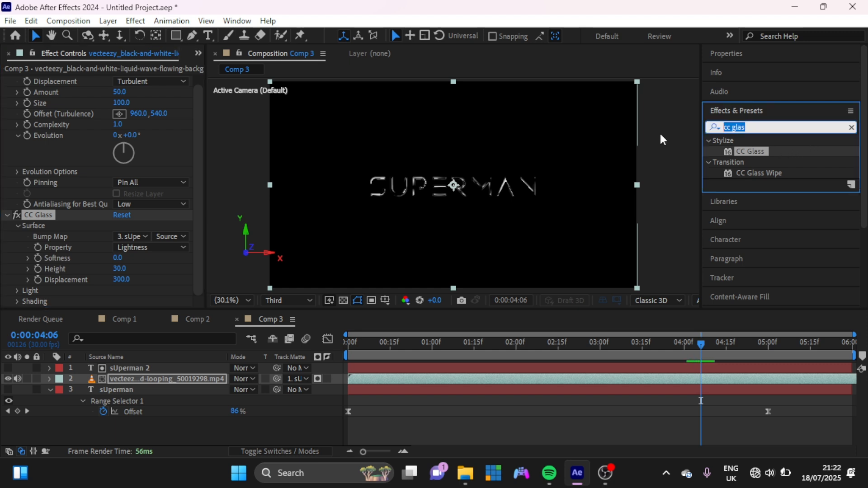
text(cc blo)
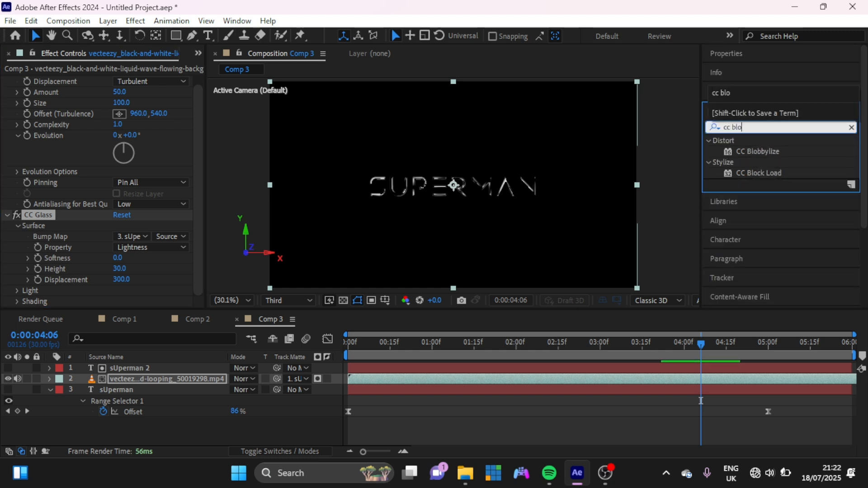
text(b)
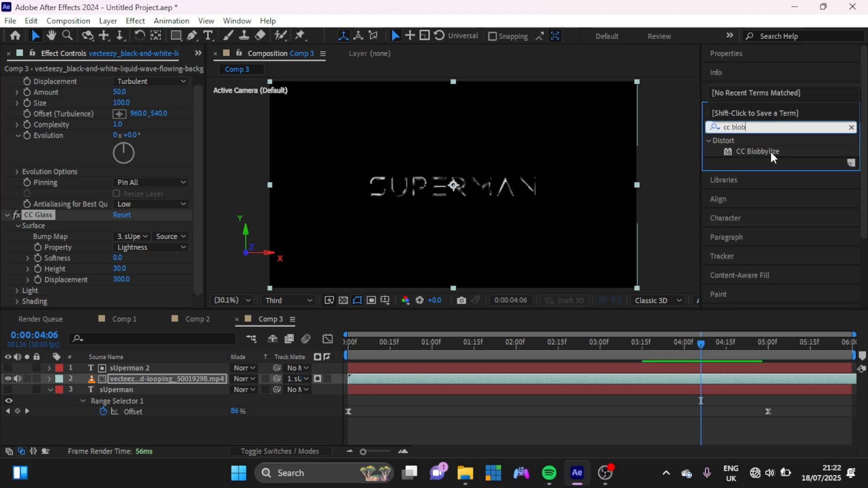
double_click(755, 152)
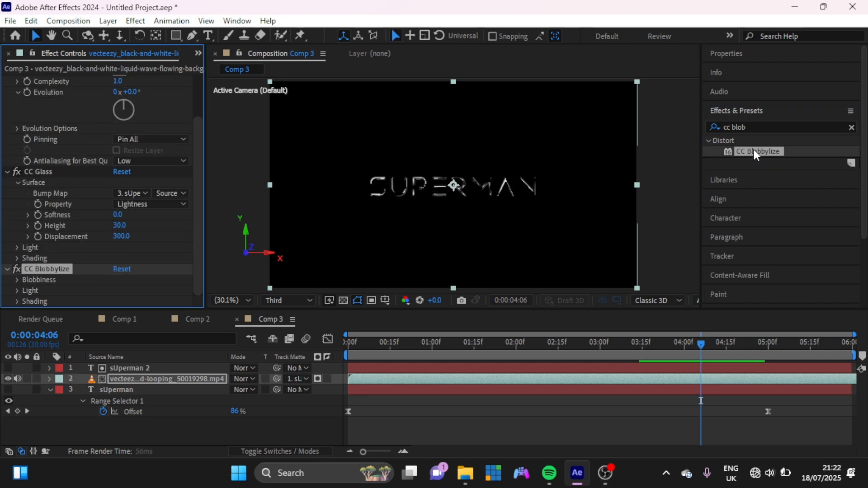
- Set the CC Blobbylize Blob Layer to the original sUperman layer and its Softness to 10
click(17, 280)
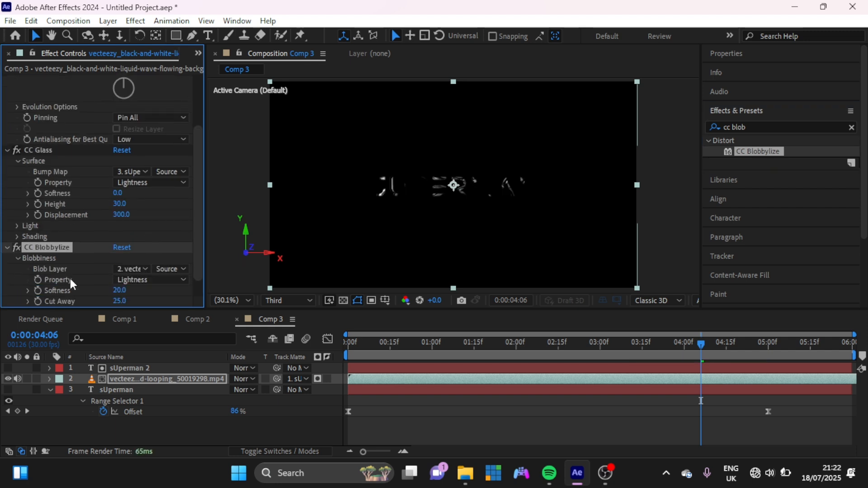
click(145, 270)
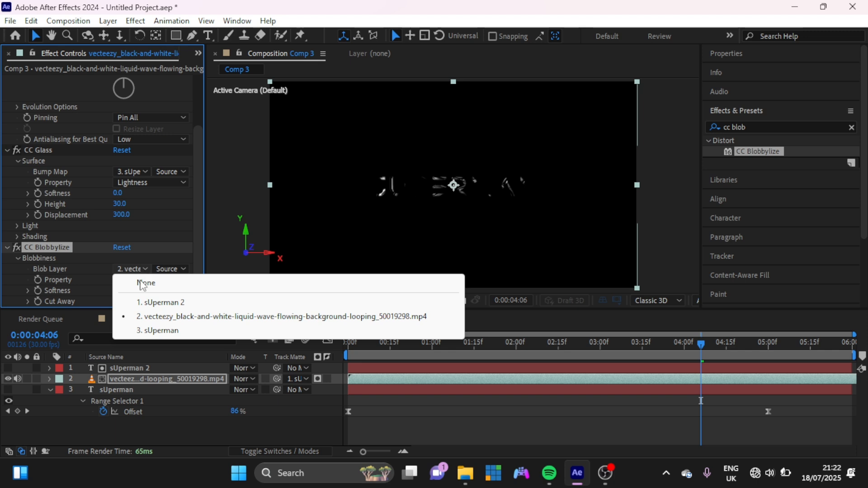
click(185, 331)
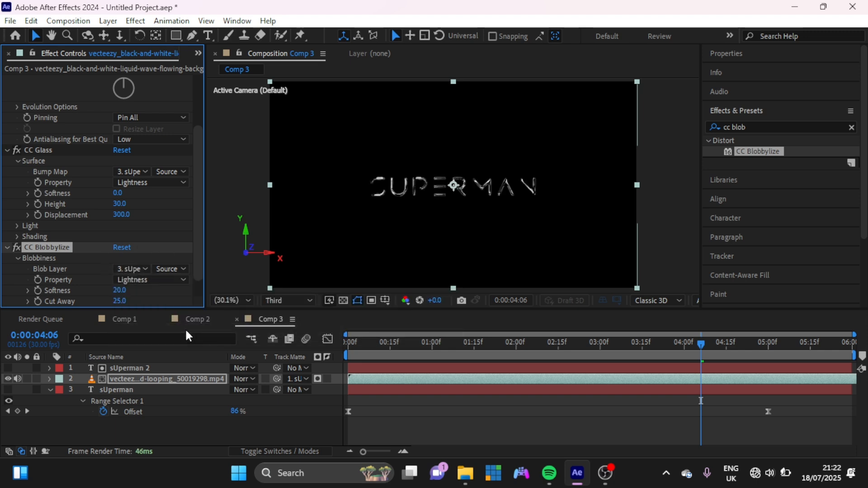
click(122, 292)
key(Return)
scroll(123, 296, down, 1)
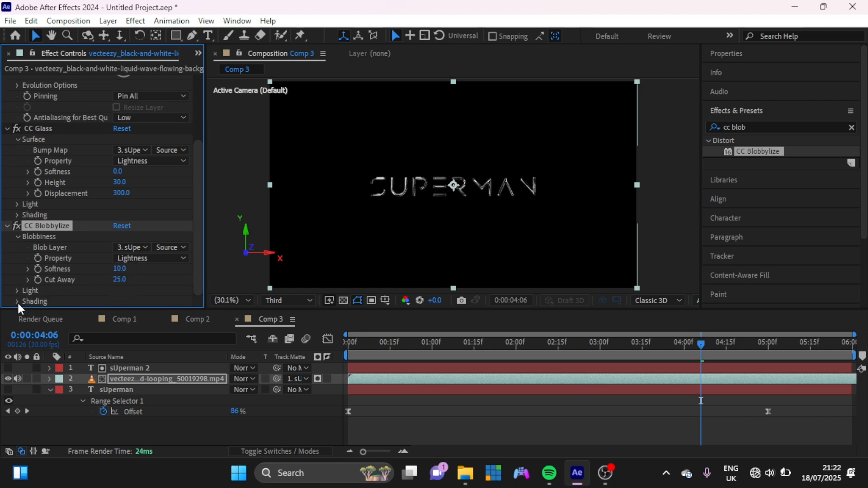
- Set both Ambient and Diffuse to 10 in the CC Blobbylize Shading settings
click(17, 302)
scroll(20, 307, down, 3)
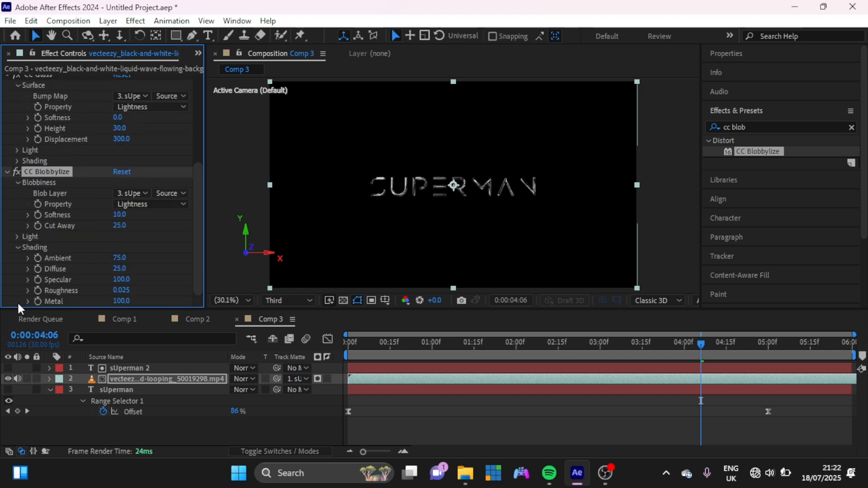
click(121, 259)
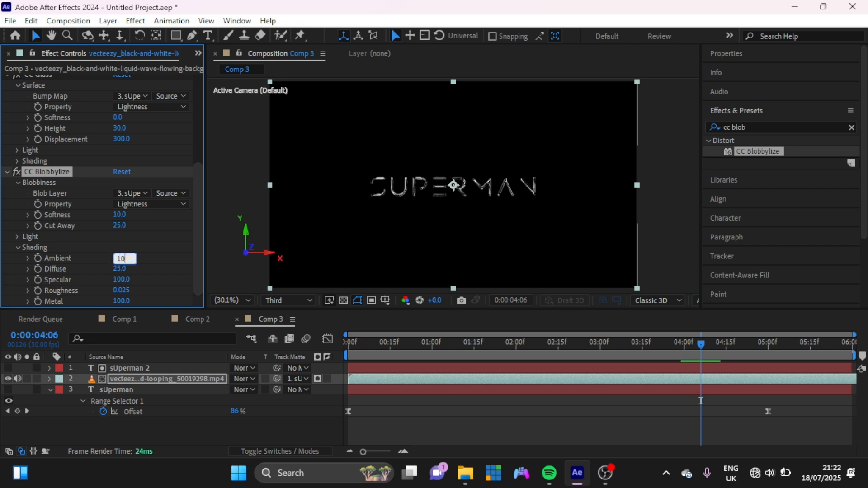
text(10)
key(Return)
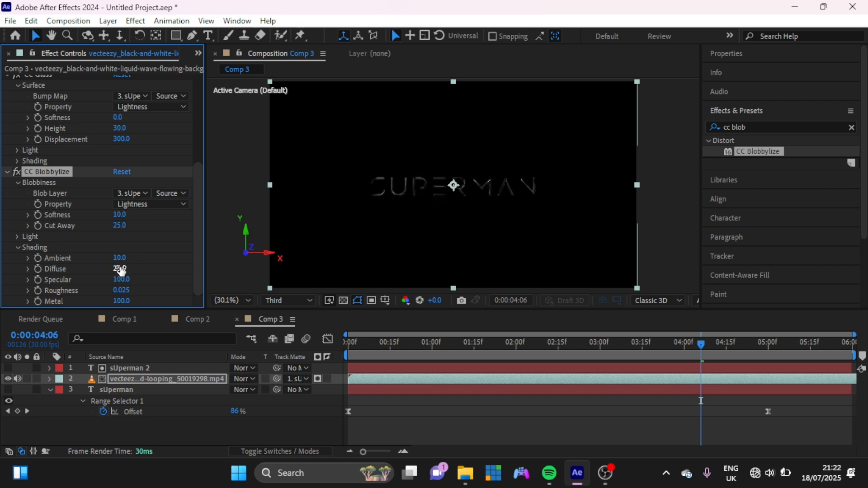
click(119, 269)
text(10)
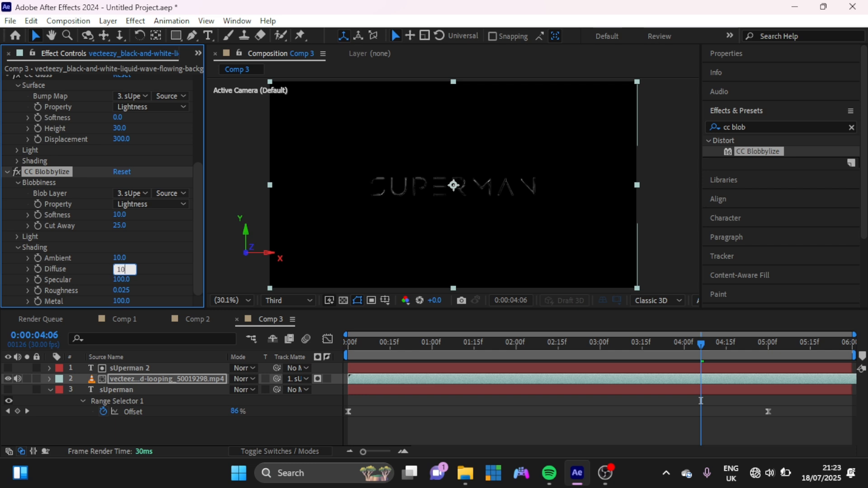
key(Return)
- Set the Roughness to 0.5 in the CC Blobbylize Shading settings
click(121, 279)
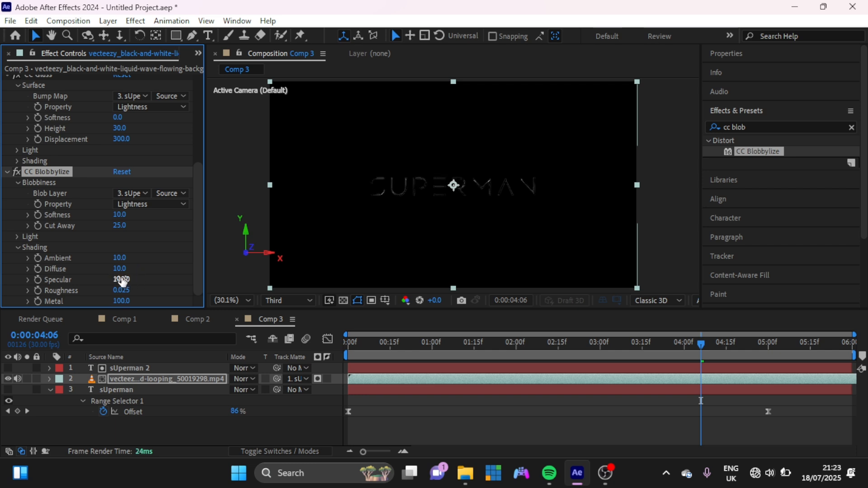
click(161, 294)
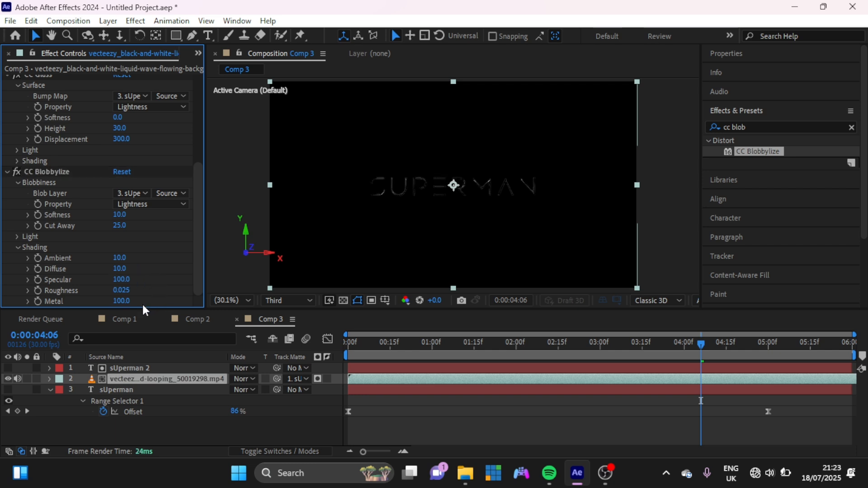
click(118, 290)
text(0)
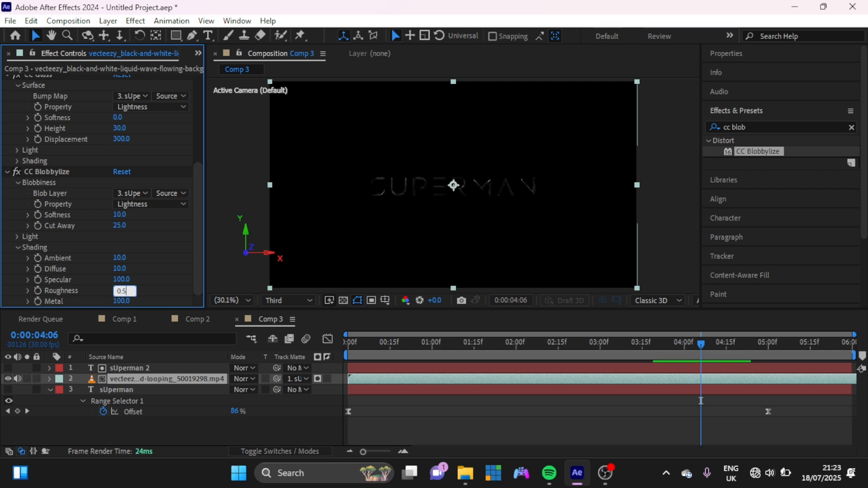
key(Return)
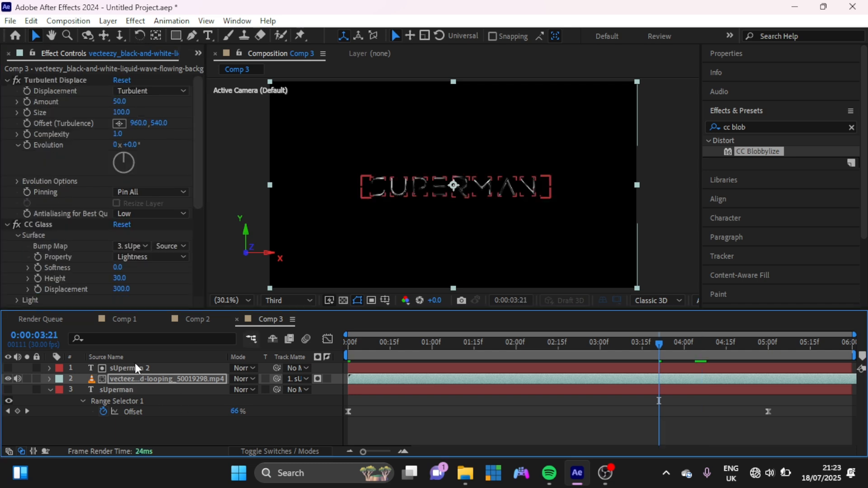
- Duplicate the sUperman 2 layer and keyframe the copy's Opacity from 0% at 0:00:04:15 to 100% at 0:00:05:00
click(129, 369)
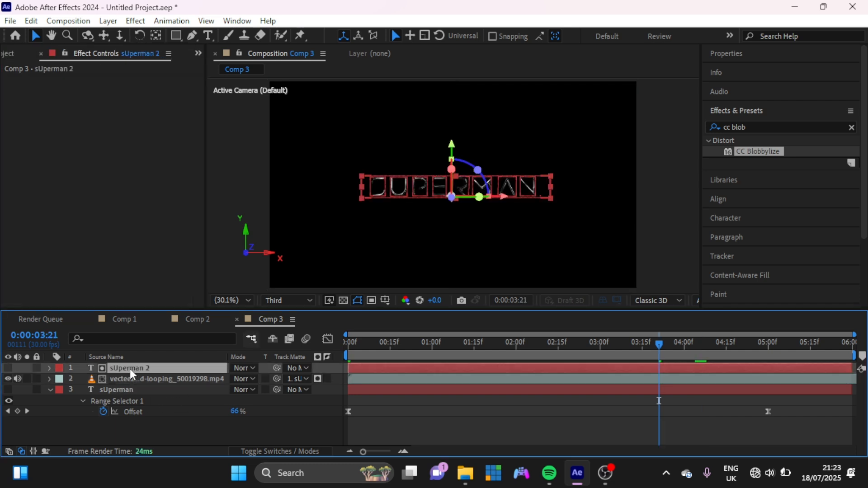
key(ctrl+d)
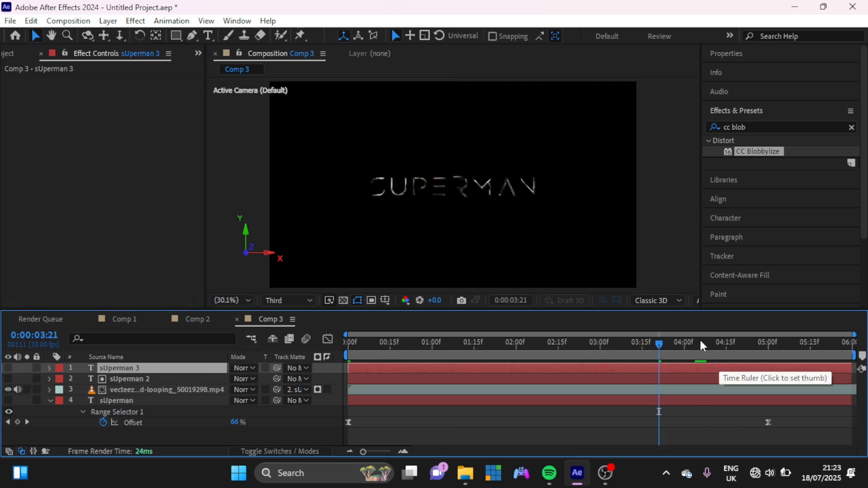
click(728, 345)
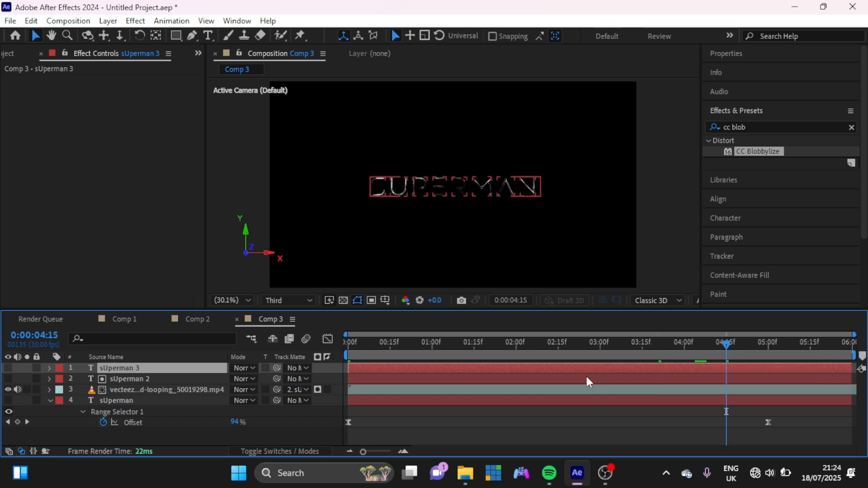
key(t)
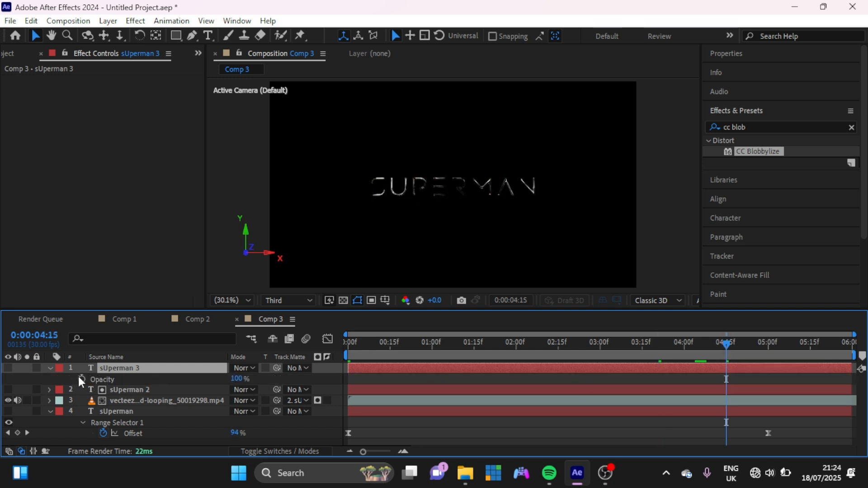
click(82, 379)
drag(728, 379, 768, 379)
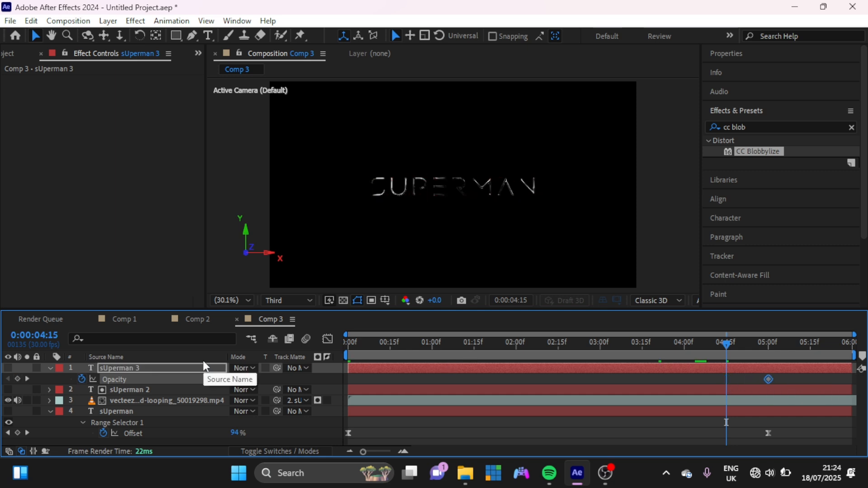
click(238, 379)
text(0)
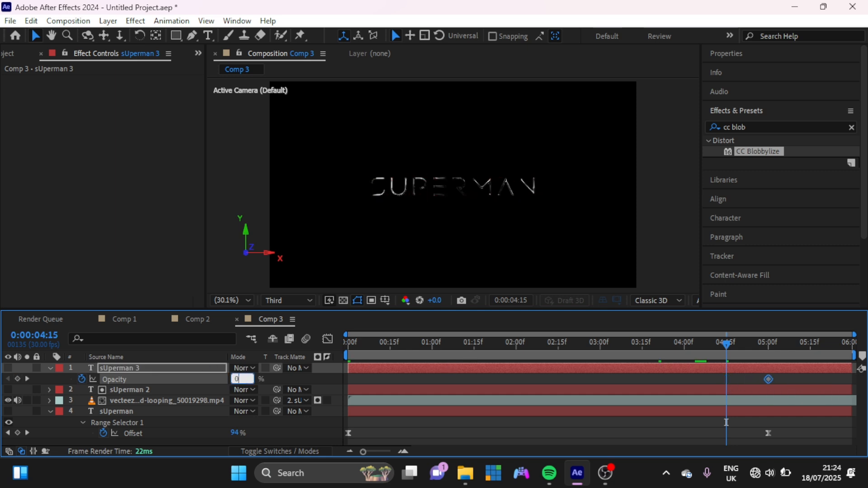
key(Return)
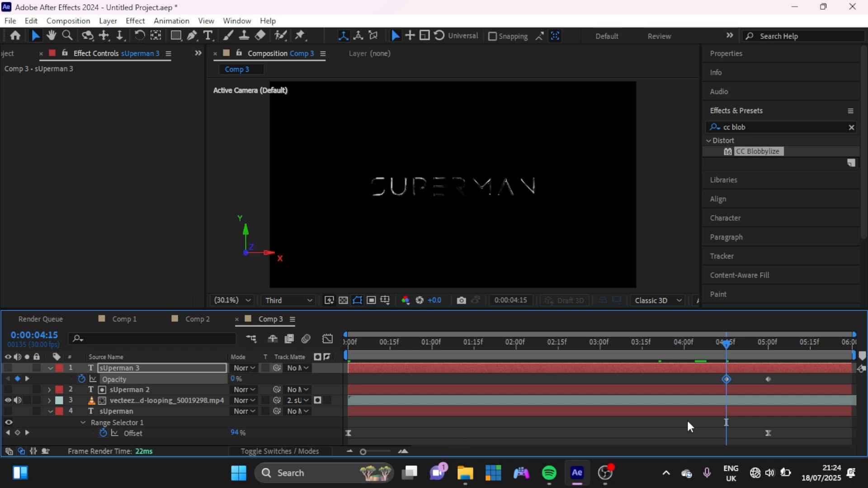
- Keyframe the flowing footage layer's Opacity from 100% at 0:00:04:15 to 0% at 0:00:05:00
click(416, 403)
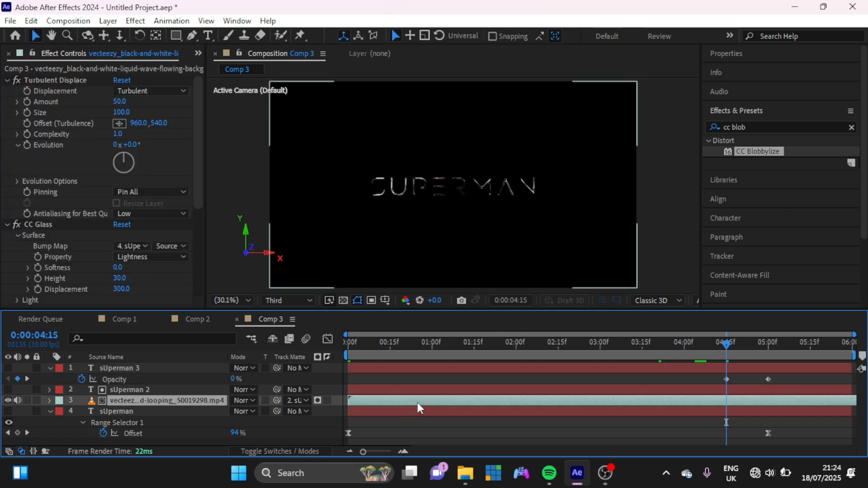
key(t)
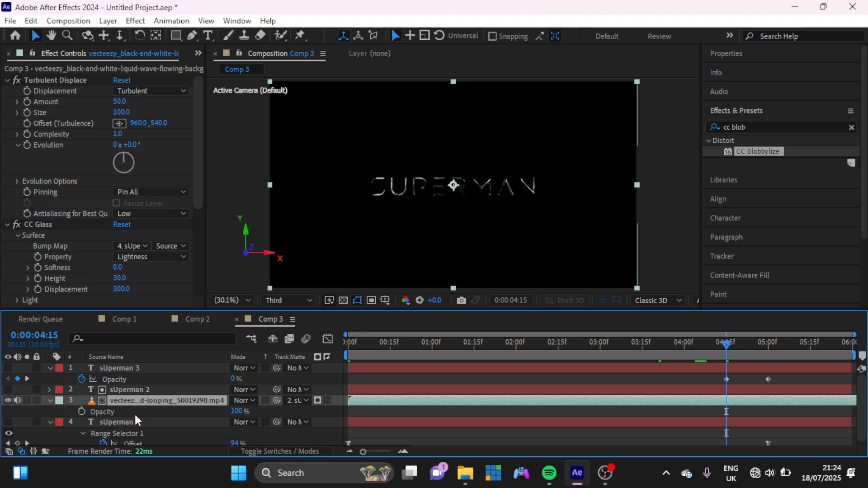
click(82, 411)
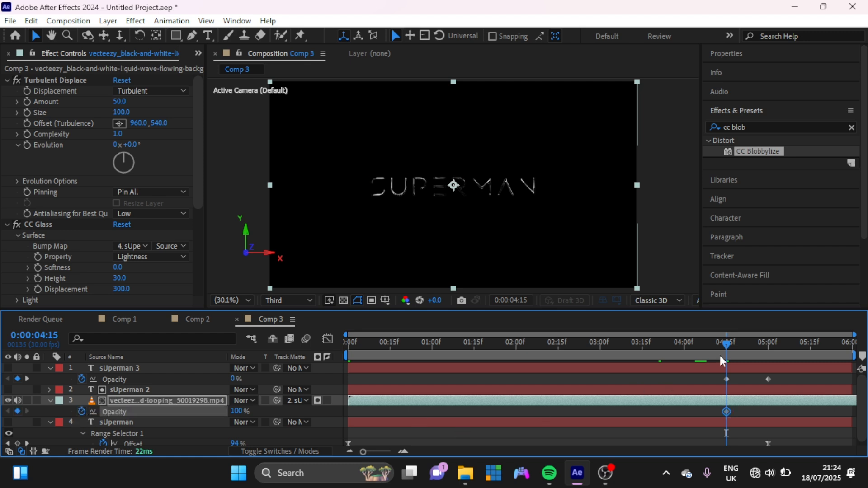
click(768, 343)
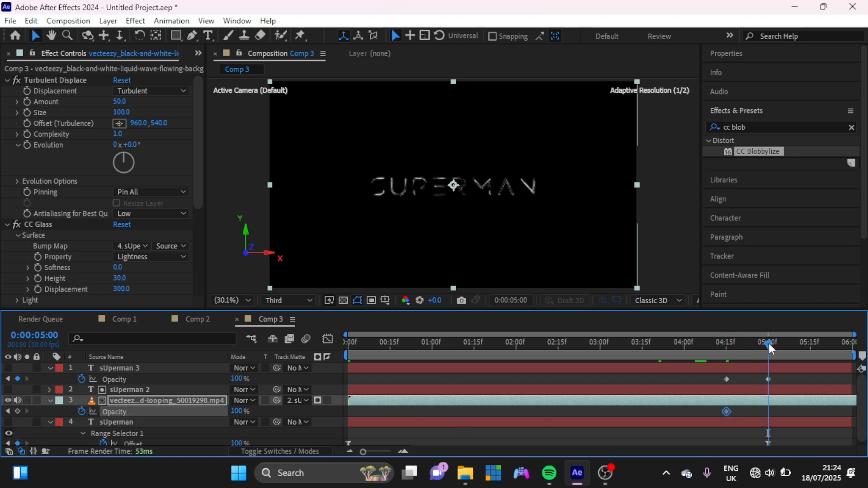
click(239, 410)
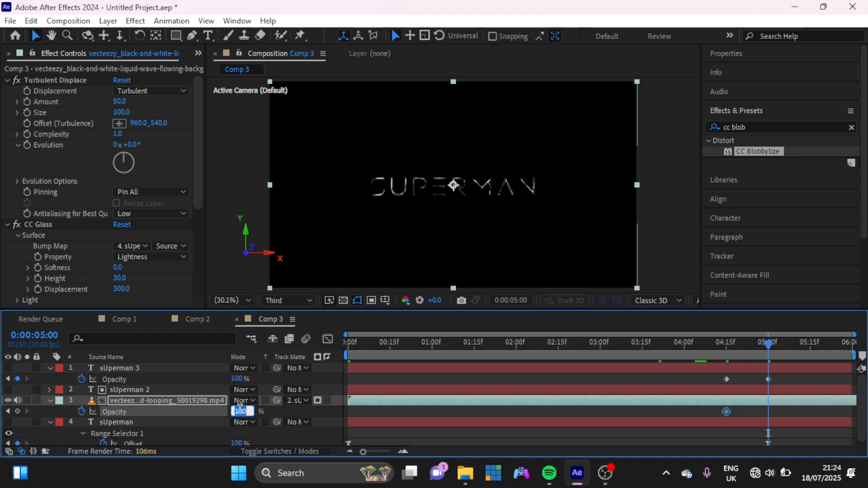
text(0)
key(Return)
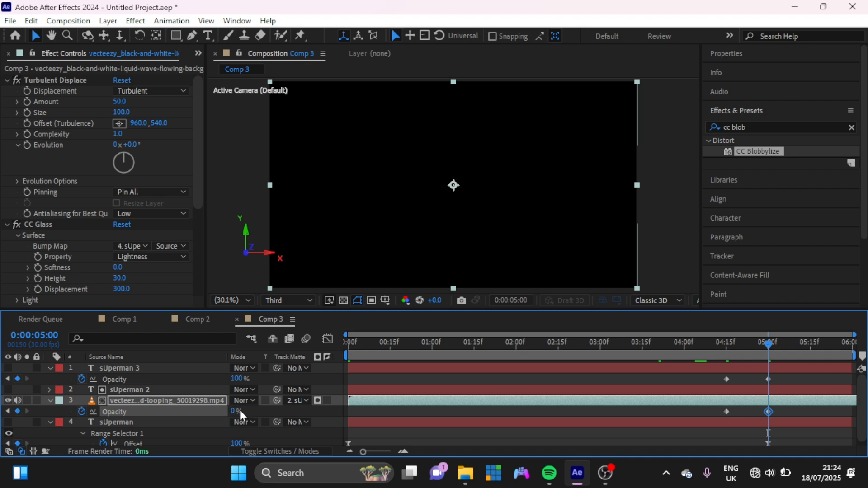
- Make the sUperman 3 layer visible and preview the crossfade from 0:00:04:11
key(Home)
click(8, 368)
mouse_move(726, 346)
mouse_down()
mouse_move(742, 345)
mouse_move(715, 348)
mouse_up()
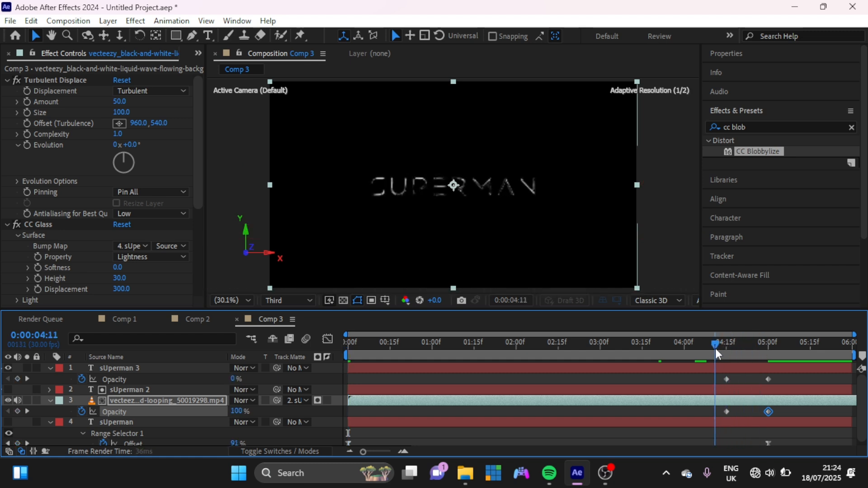
key(space)
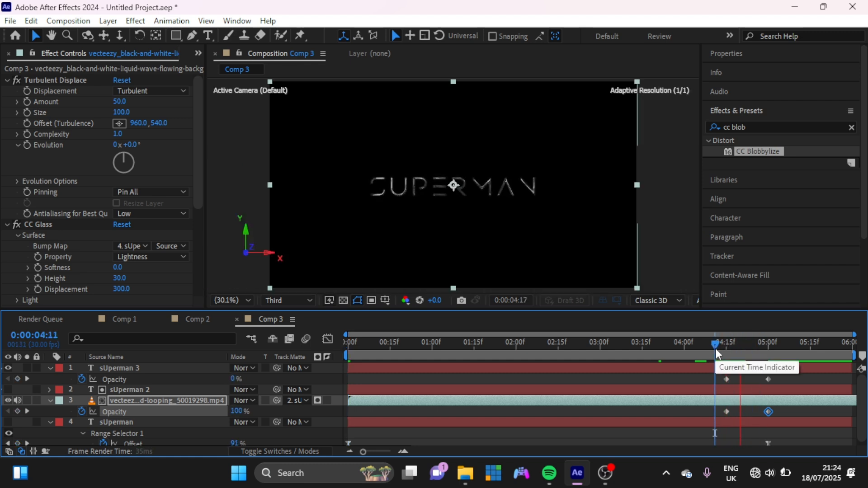
key(space)
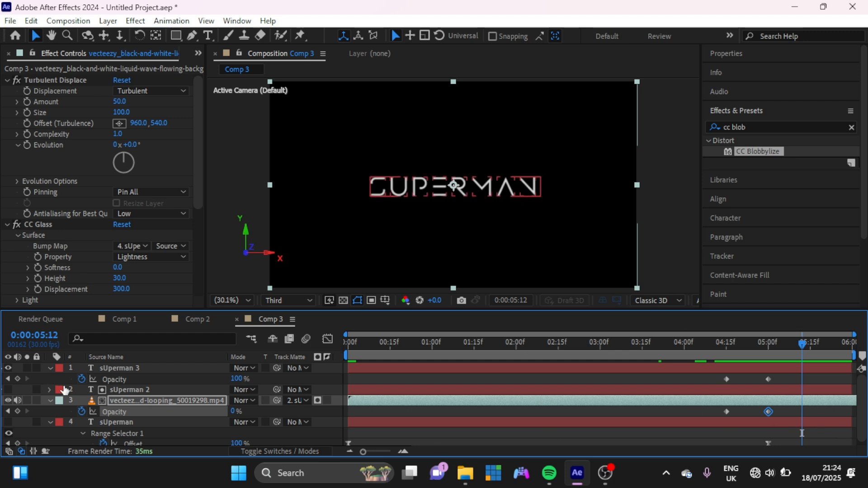
- Add a new adjustment layer directly above the flowing background footage layer
right_click(54, 378)
mouse_move(195, 218)
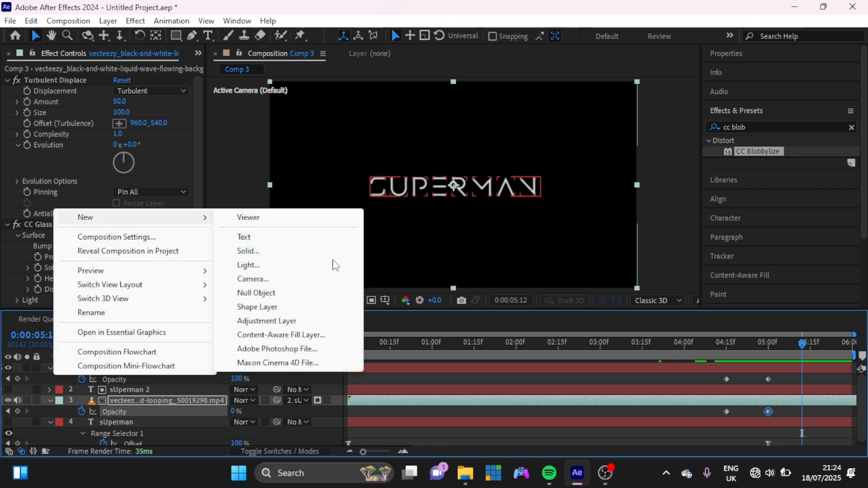
click(267, 321)
- Apply the Exposure effect to the new adjustment layer and move that layer to the top of the layer stack
click(852, 128)
click(781, 125)
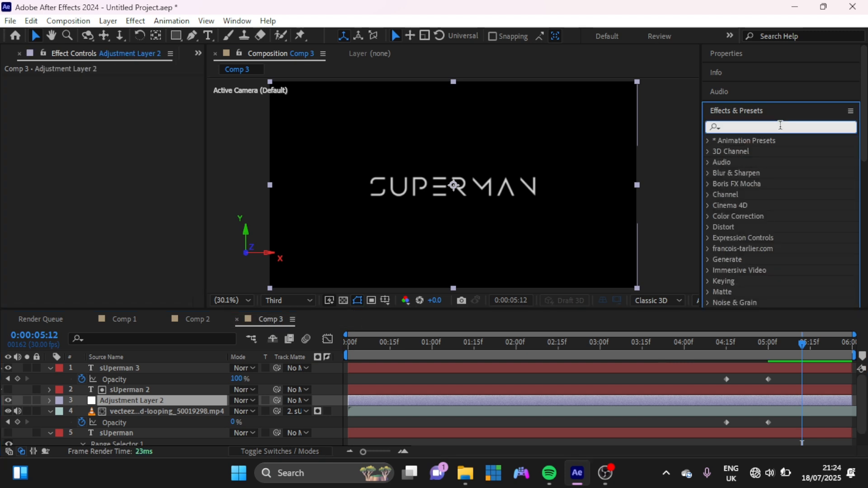
text(expo)
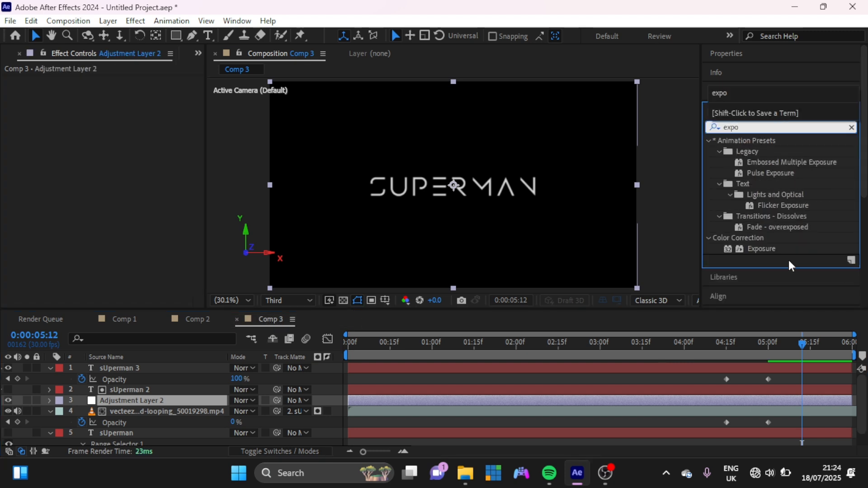
double_click(759, 249)
drag(153, 400, 148, 365)
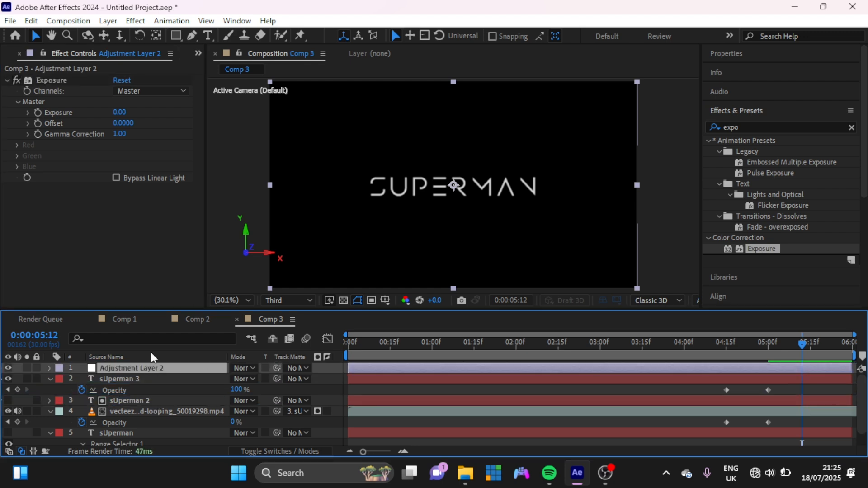
- Set the adjustment layer's Exposure to 9.34 and Offset to 0.16, and check the look up to 0:00:03:24
click(122, 113)
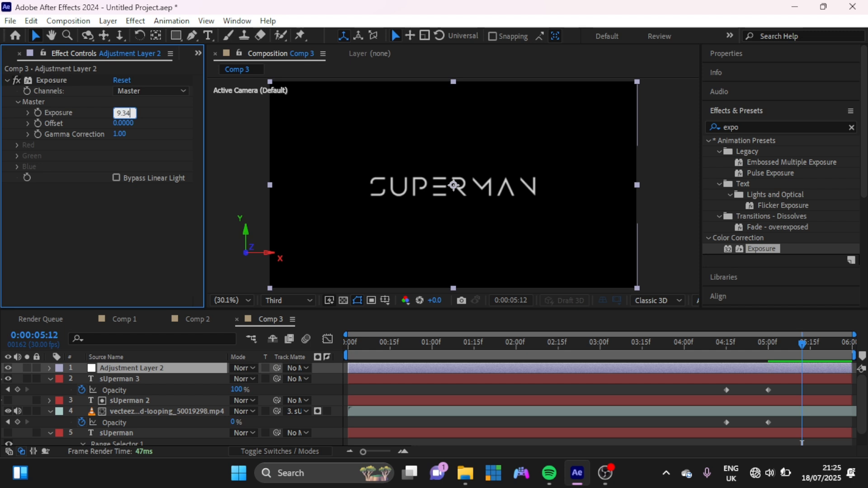
click(128, 123)
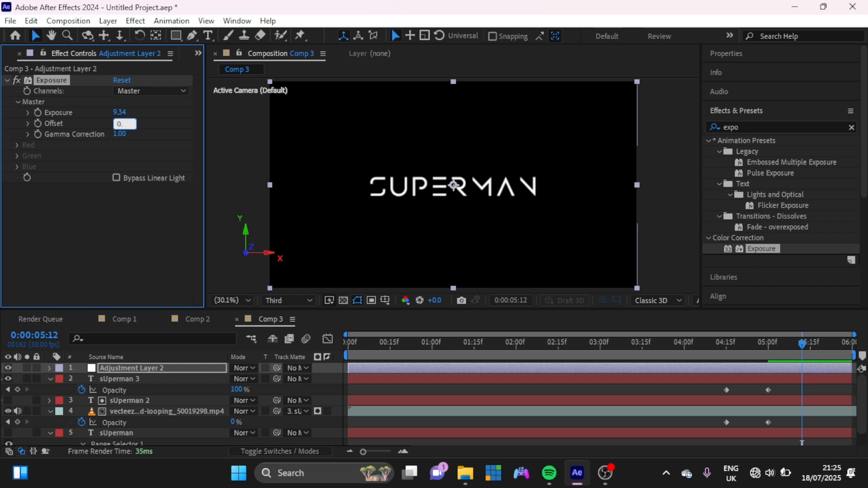
text(.16)
key(Return)
click(566, 350)
drag(590, 352, 667, 353)
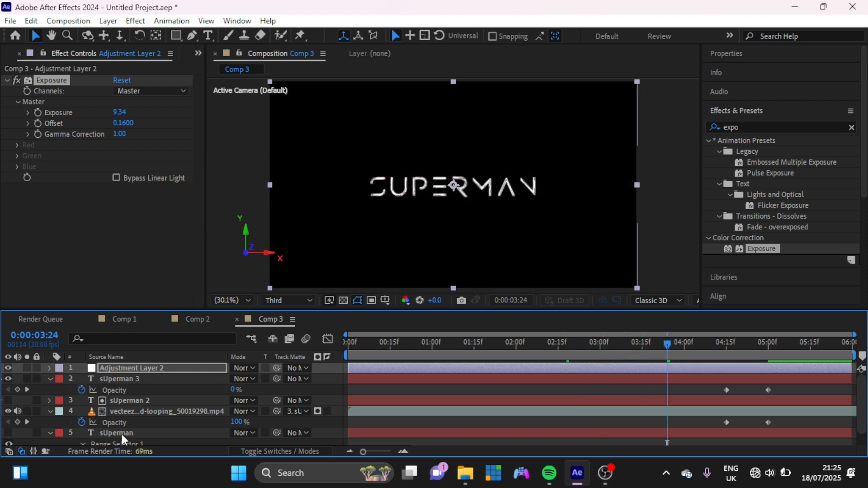
- Pre-compose all layers from the adjustment layer down to sUperman, moving all attributes into the new composition
scroll(122, 437, down, 1)
click(121, 421)
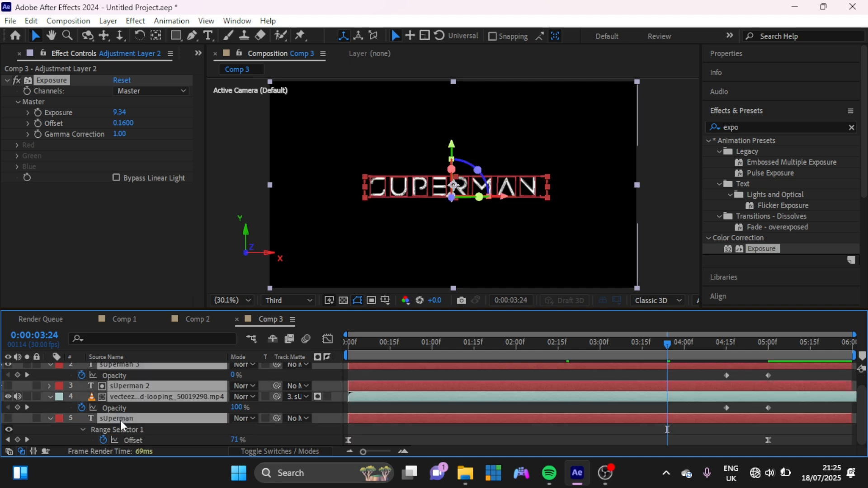
right_click(120, 421)
click(170, 336)
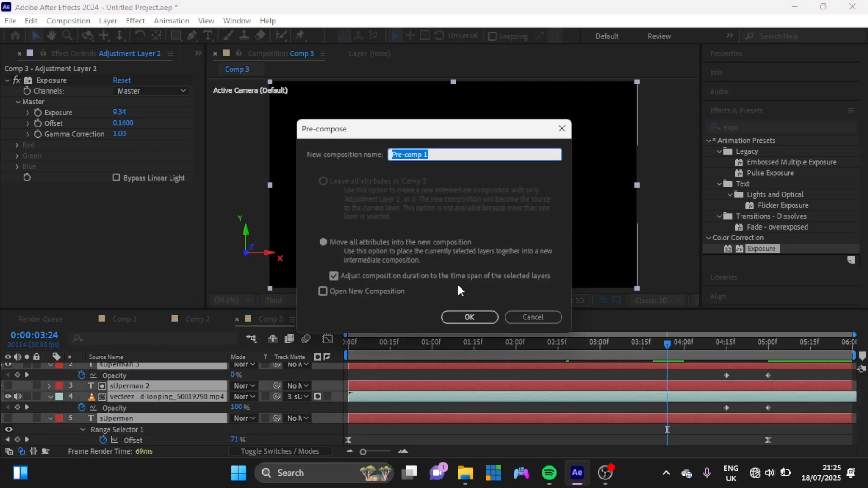
click(462, 316)
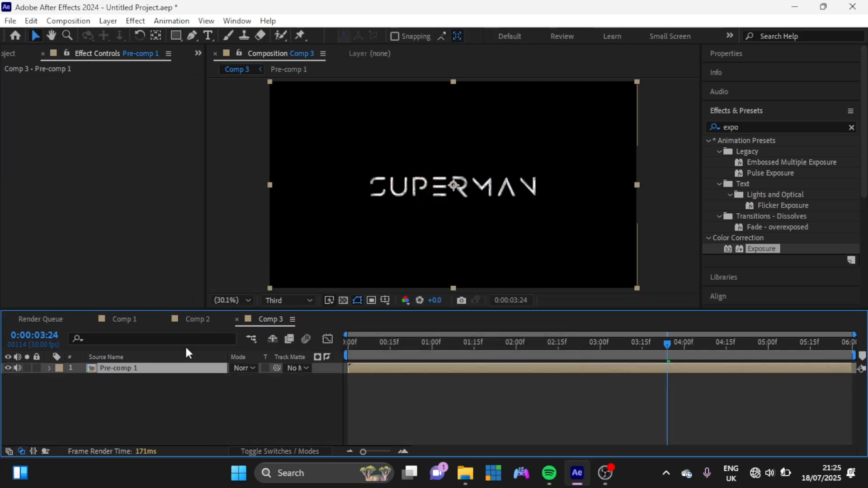
- Place 52829-472583457.mp4 beneath the pre-comp in Comp 3, shift it earlier in time, and preview the composition
click(150, 403)
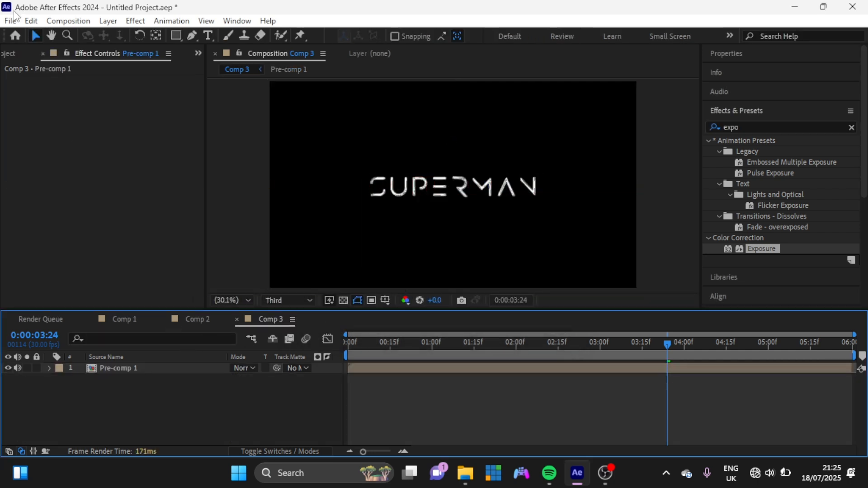
click(15, 54)
click(76, 169)
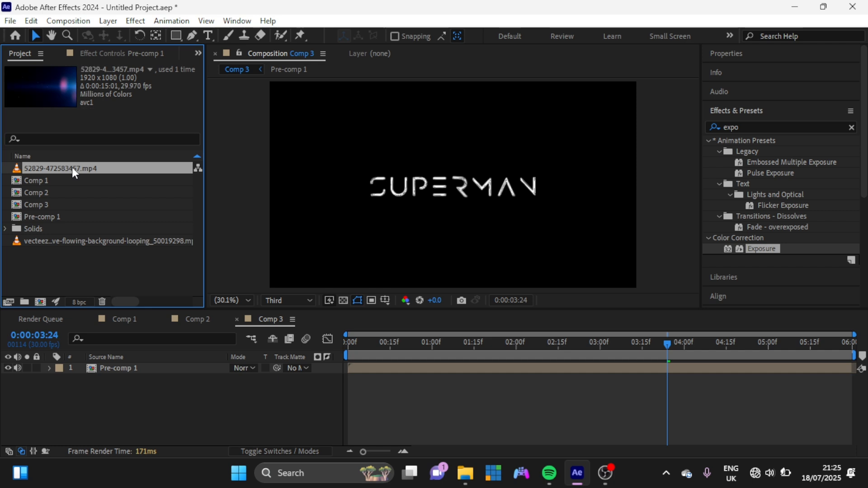
drag(72, 168, 158, 397)
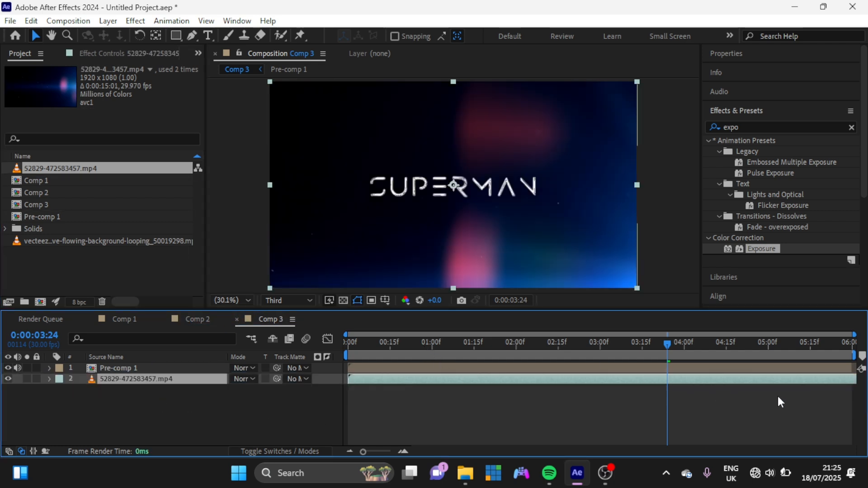
drag(803, 379, 660, 370)
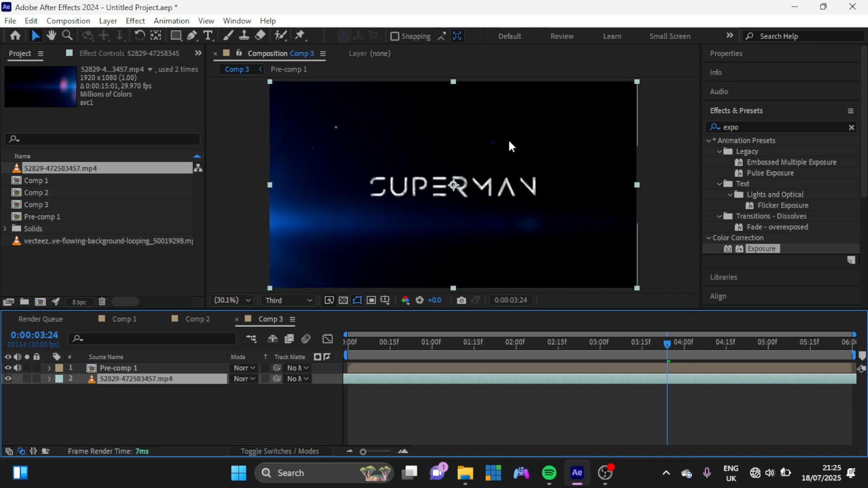
key(space)
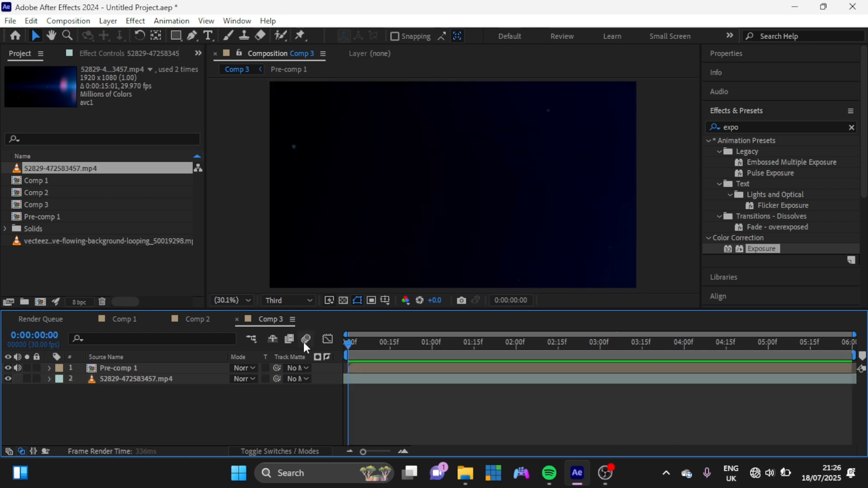